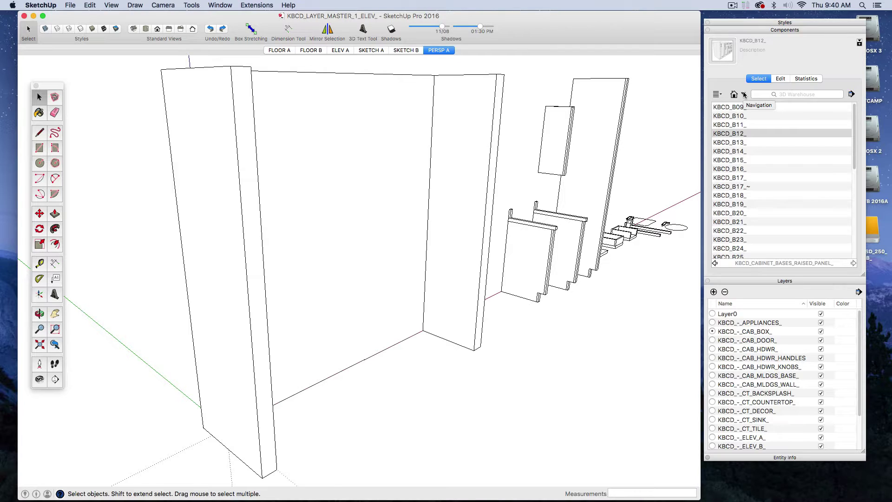
click(744, 94)
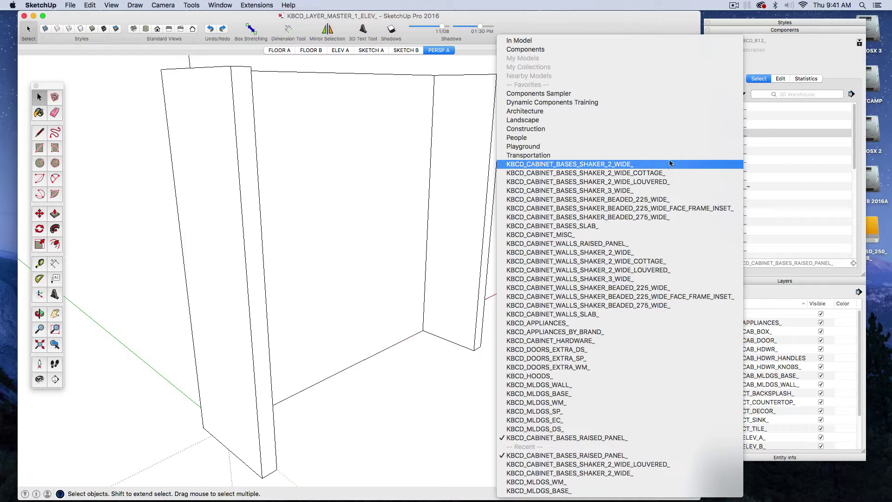
click(645, 20)
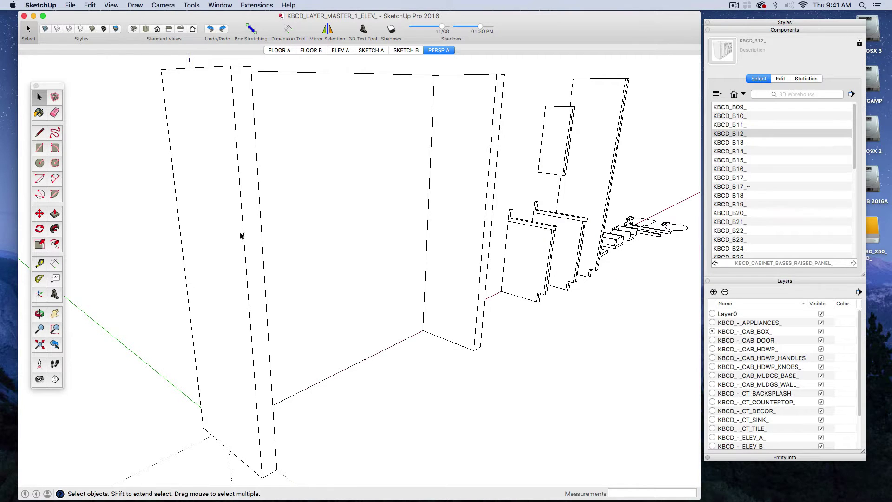
scroll(232, 239, down, 5)
shift+drag(239, 308, 159, 325)
shift+middle_drag(159, 325, 141, 325)
scroll(355, 300, up, 2)
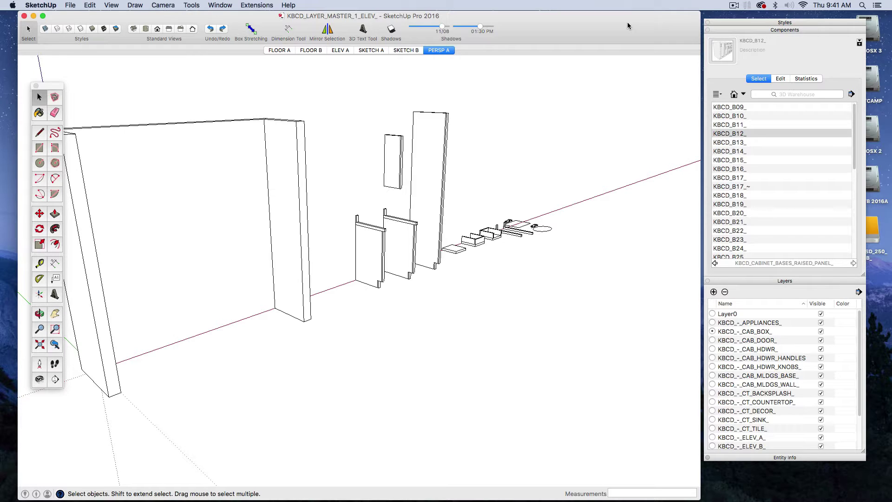
click(739, 95)
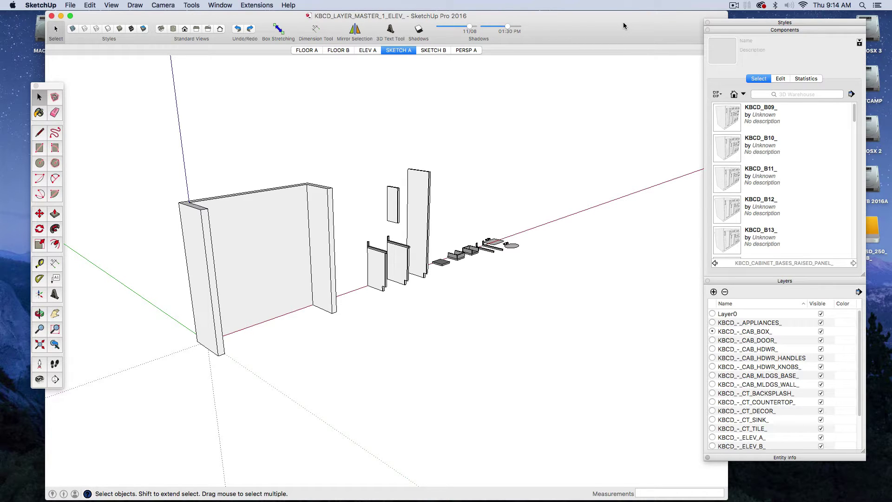
Place the KBCD_B12_ component from the KBCD_CABINET_BASES_RAISED_PANEL_ collection in front of the walls and undo the placement
click(743, 95)
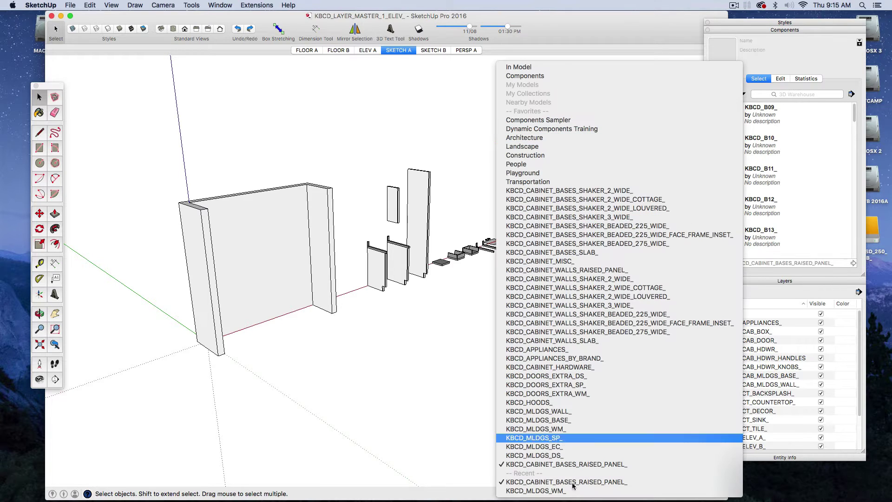
click(575, 464)
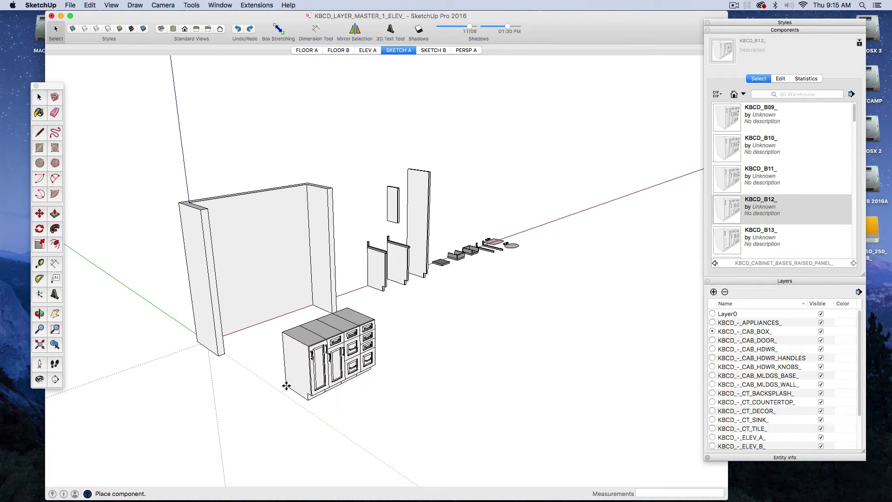
click(284, 383)
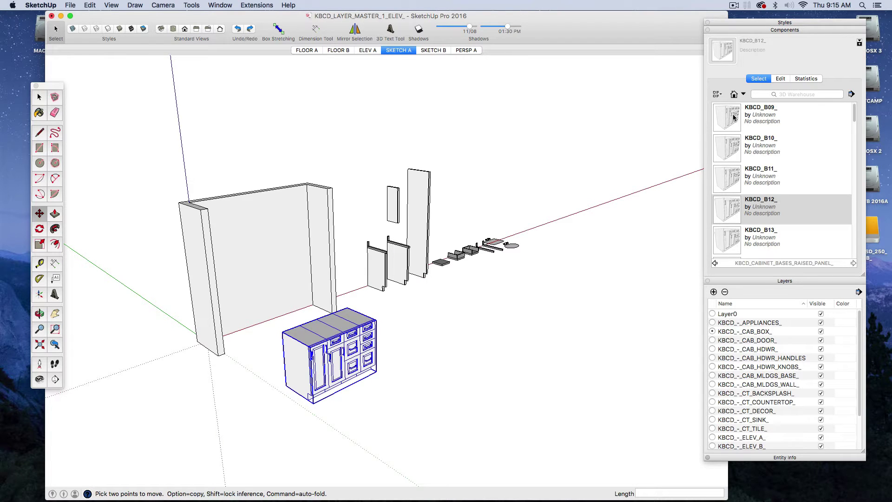
key(super+z)
Place KBCD_B12_ from the KBCD_CABINET_BASES_SHAKER_2_WIDE_ collection in front of the walls, examine its fronts closely, and undo the placement
click(743, 95)
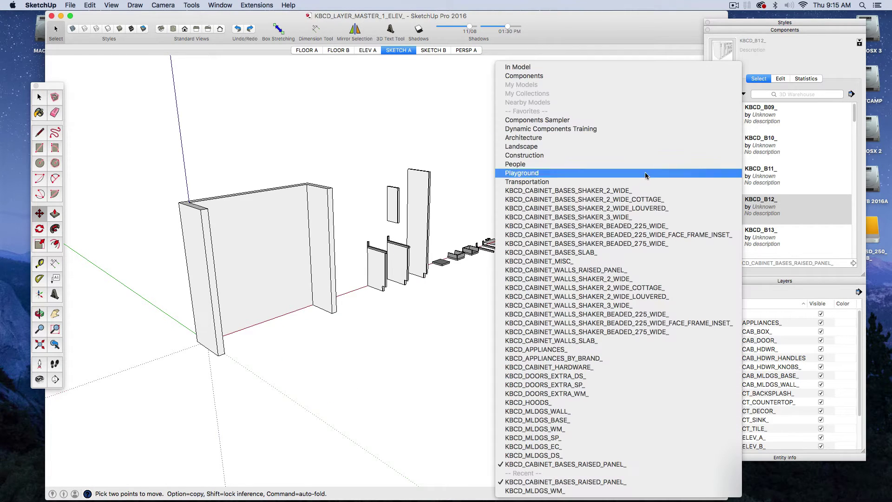
click(621, 195)
click(761, 204)
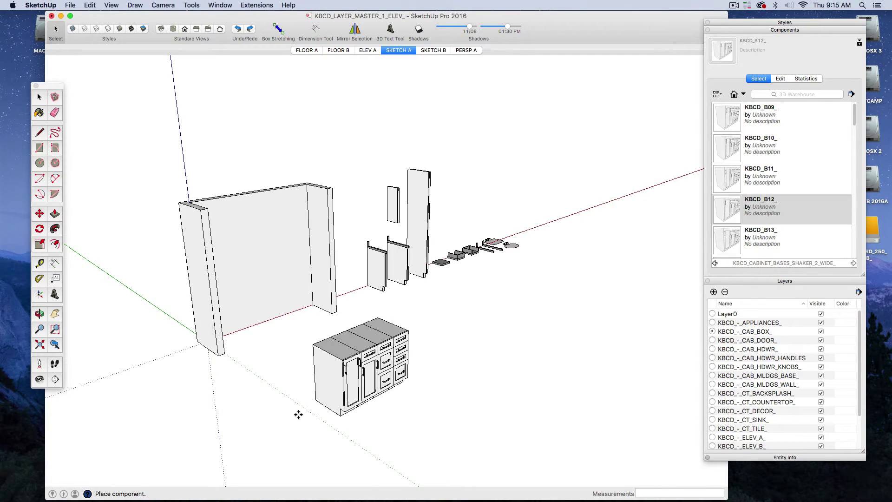
click(302, 412)
scroll(382, 408, up, 3)
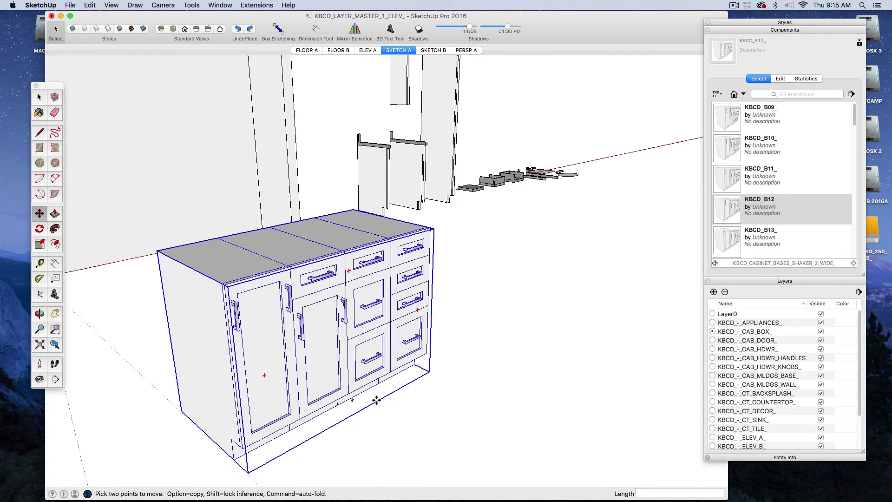
key(super+z)
Place KBCD_B12_ from the KBCD_CABINET_BASES_SHAKER_2_WIDE_COTTAGE_ collection in the open floor area and undo the placement
click(743, 95)
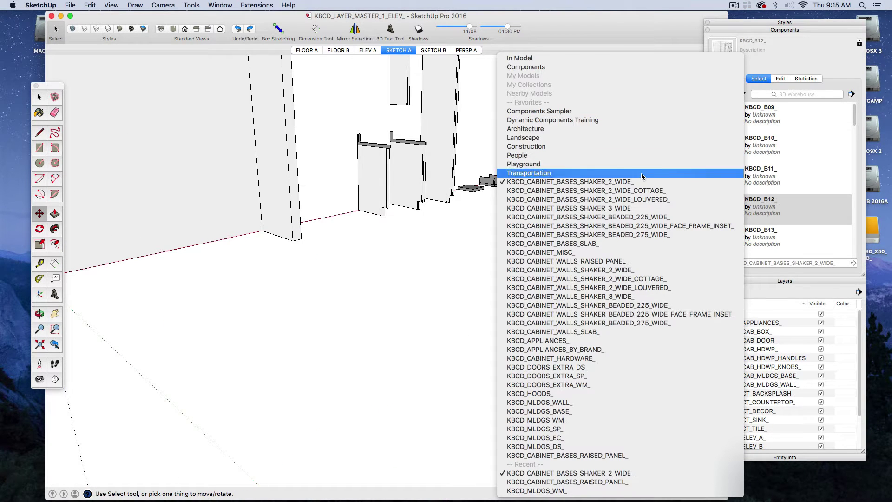
click(741, 191)
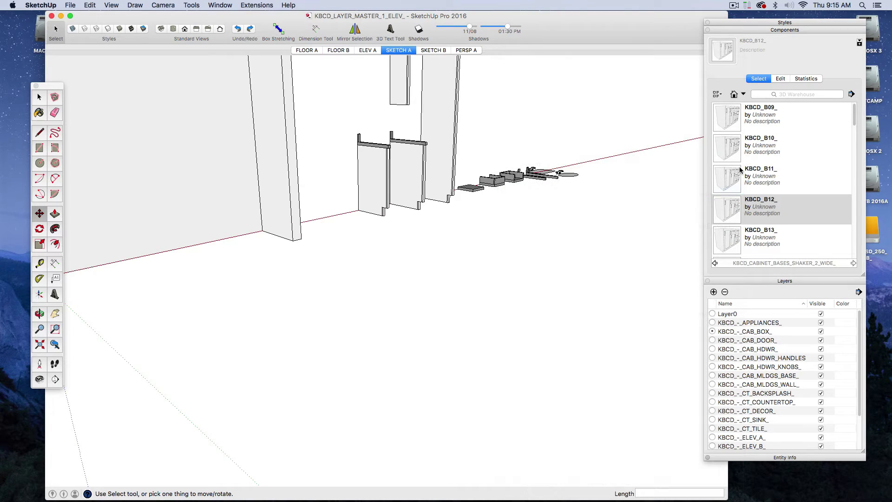
click(728, 209)
click(273, 381)
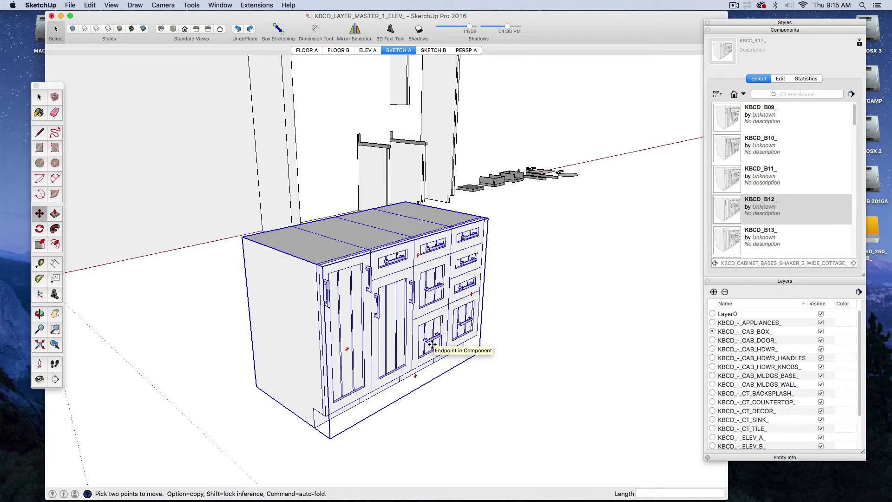
key(super+z)
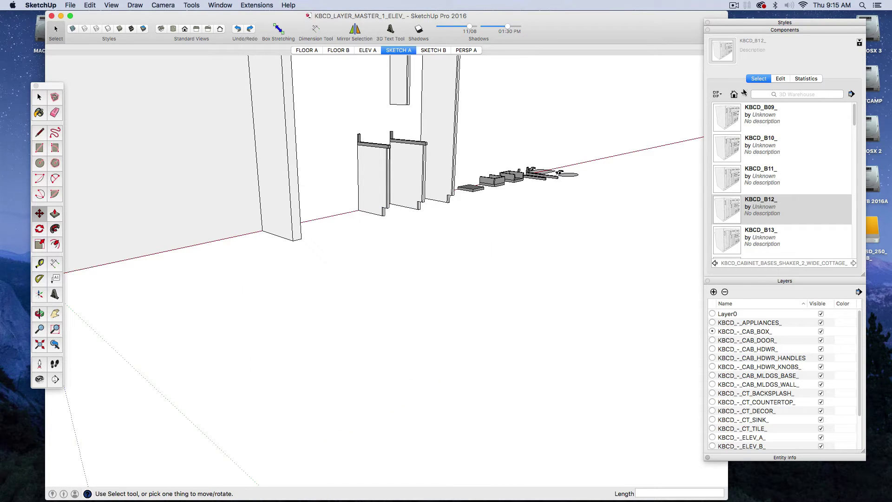
Place KBCD_B12_ from the KBCD_CABINET_BASES_SHAKER_2_WIDE_LOUVERED_ collection in the open floor area and undo the placement
click(743, 94)
click(669, 191)
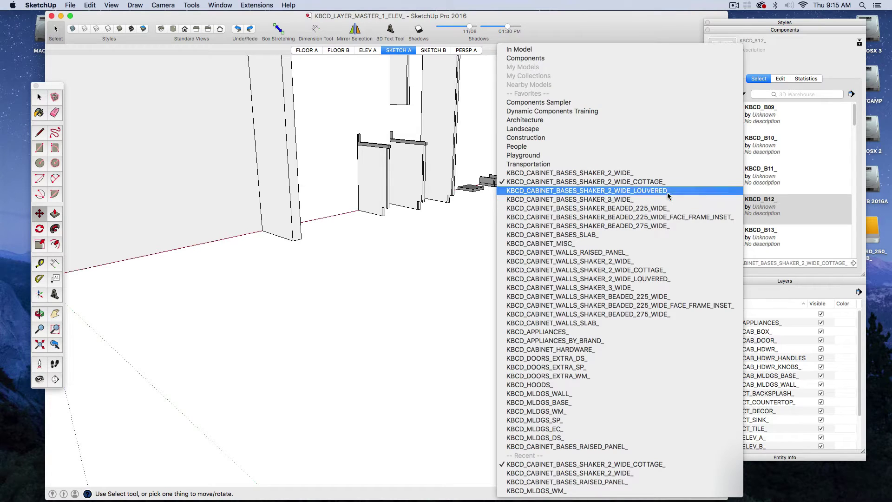
click(732, 210)
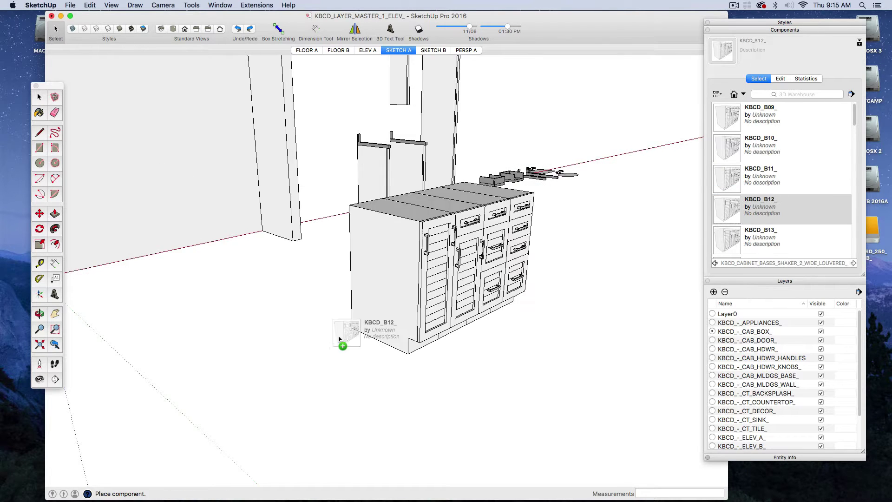
click(274, 393)
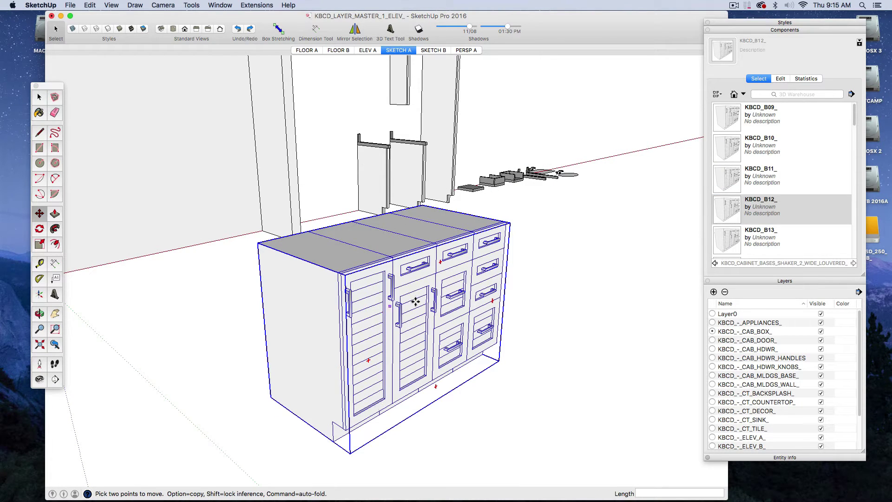
key(super+z)
Place KBCD_B12_ from the KBCD_CABINET_BASES_SHAKER_3_WIDE_ collection in the open floor area and remove it again
click(745, 95)
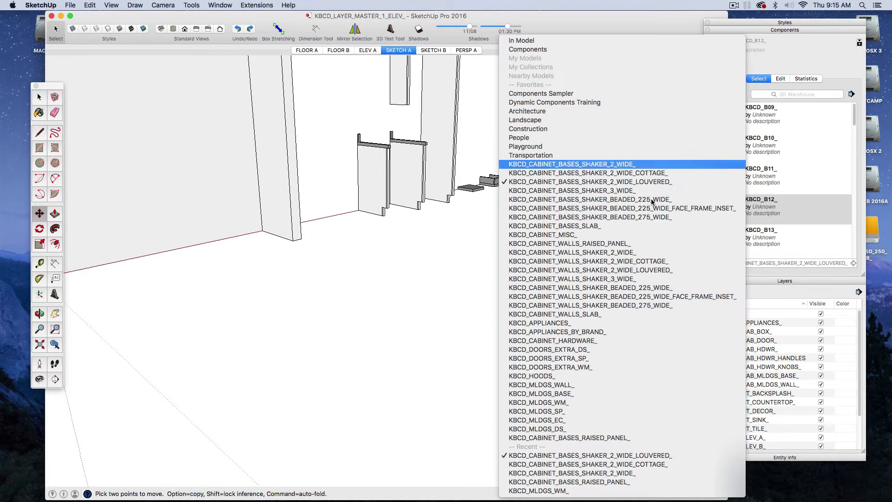
click(716, 191)
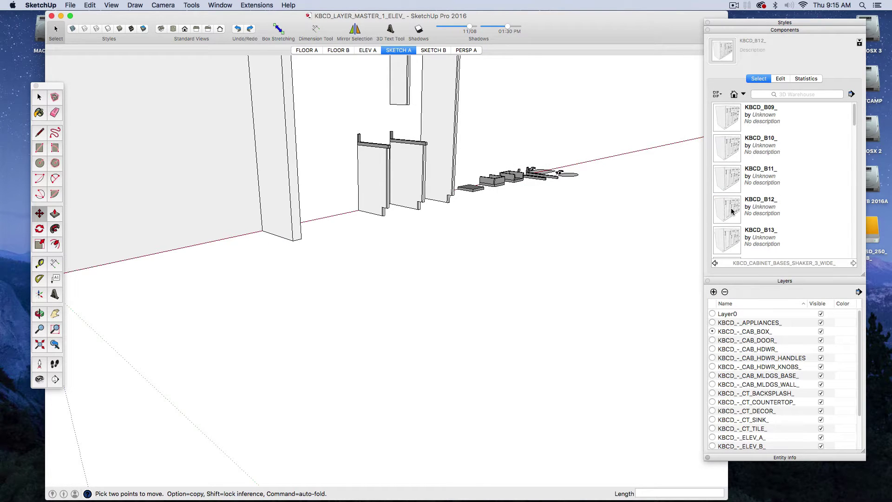
drag(732, 210, 286, 401)
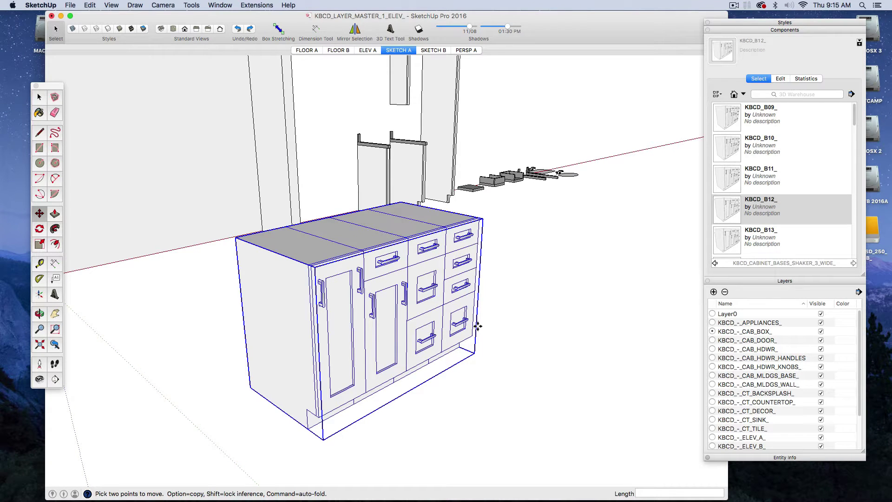
key(Escape)
Place KBCD_B12_ from the KBCD_CABINET_BASES_SHAKER_BEADED_225_WIDE_ collection, examine its beaded fronts closely, and delete the cabinet
click(743, 94)
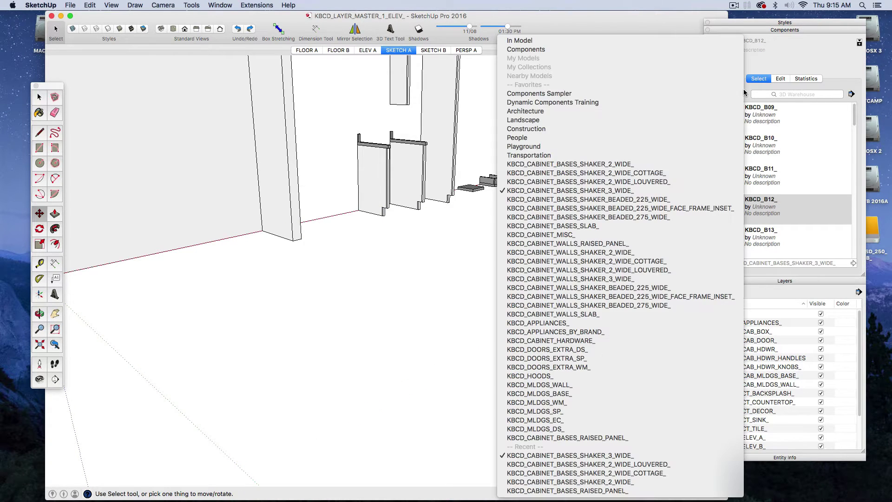
click(647, 201)
drag(734, 215, 281, 405)
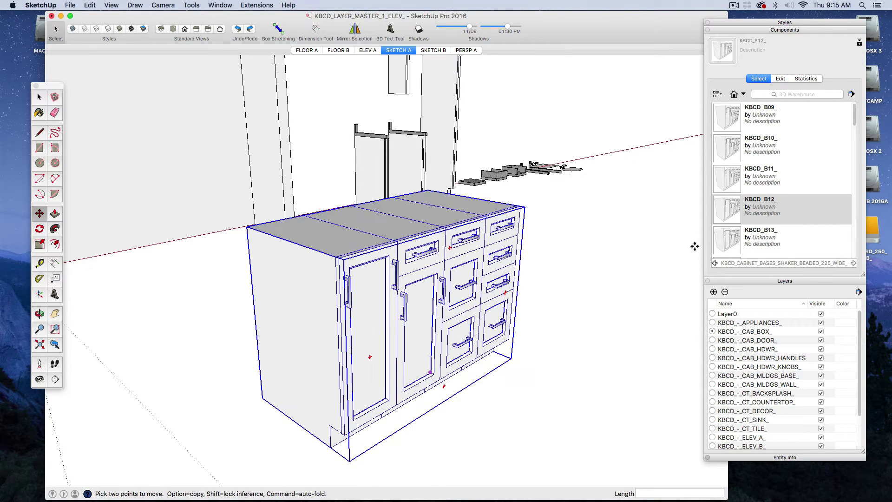
click(743, 95)
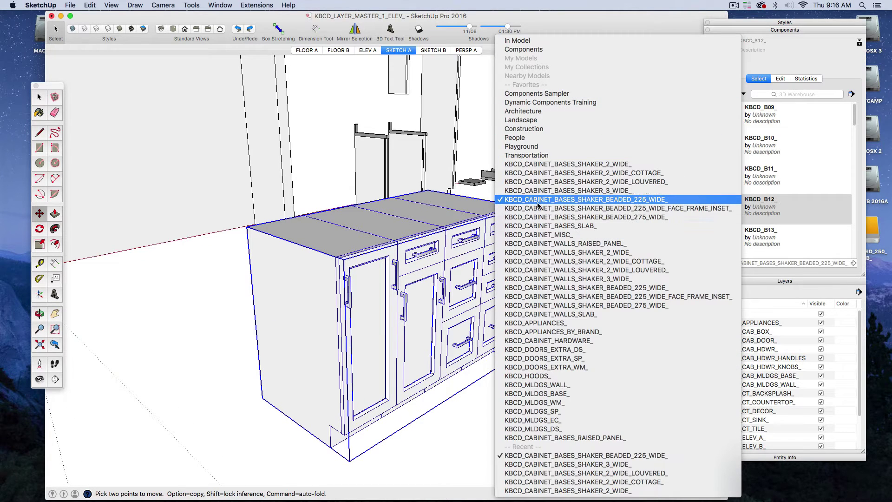
click(418, 416)
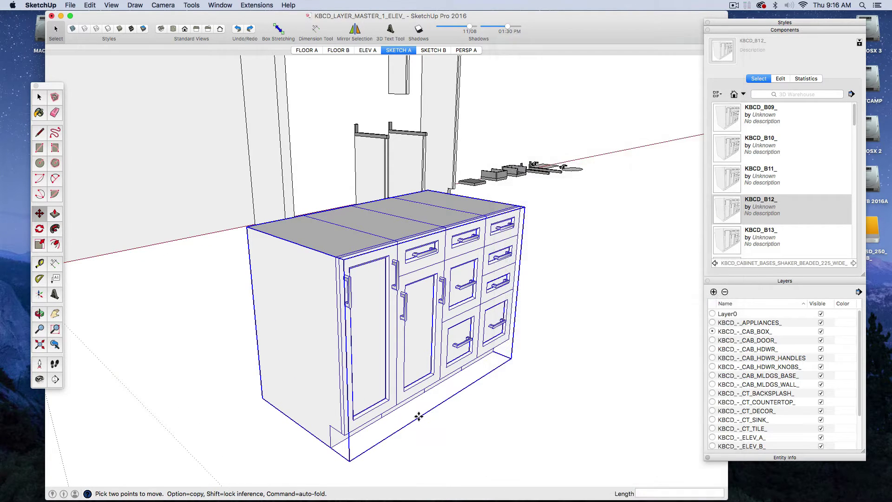
scroll(379, 412, up, 3)
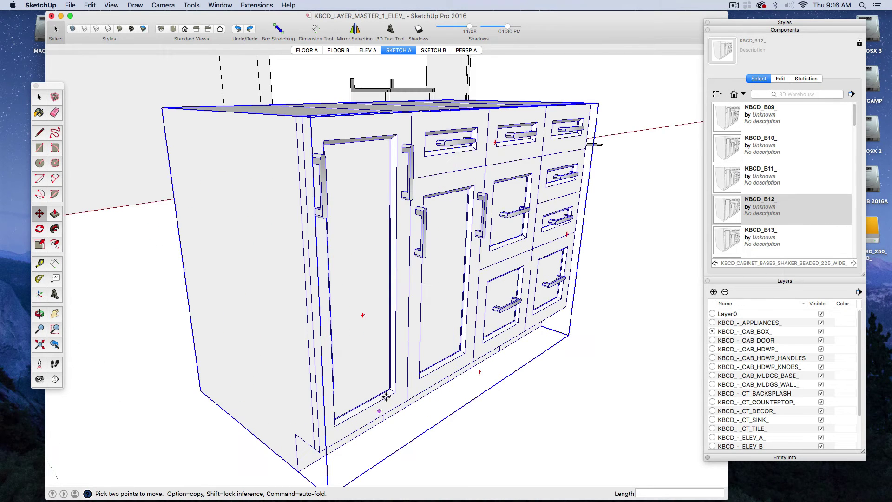
key(Delete)
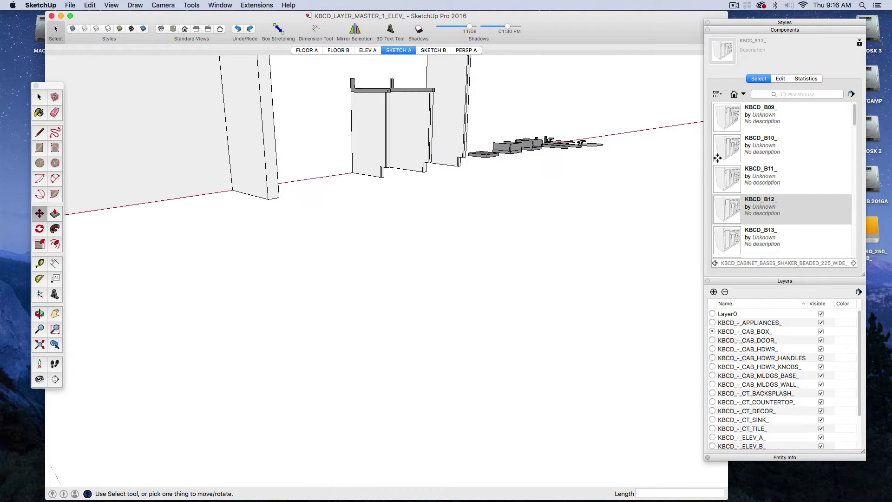
Place KBCD_B12_ from the KBCD_CABINET_BASES_SHAKER_BEADED_225_WIDE_FACE_FRAME_INSET_ collection, examine its inset fronts closely, and remove the cabinet
click(743, 94)
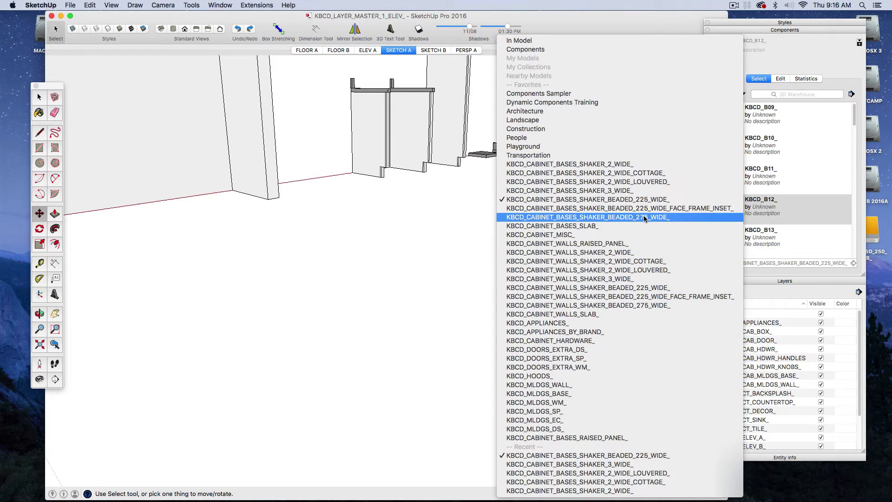
click(644, 218)
click(744, 94)
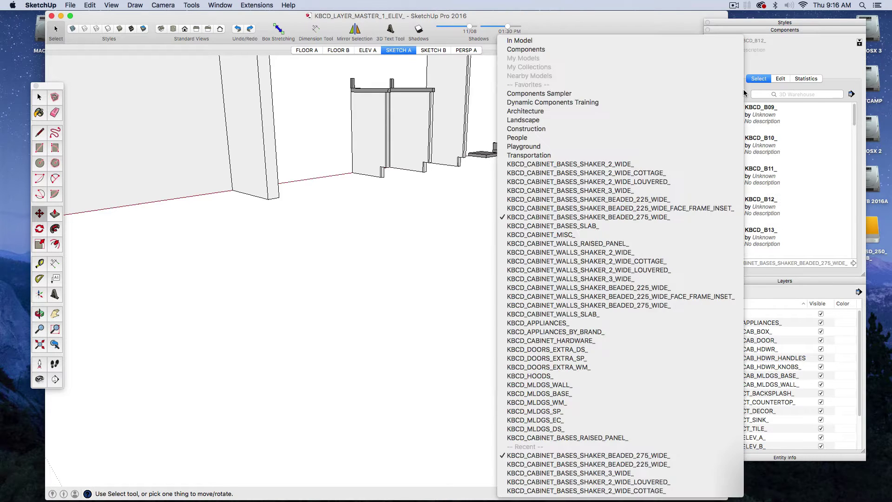
click(670, 210)
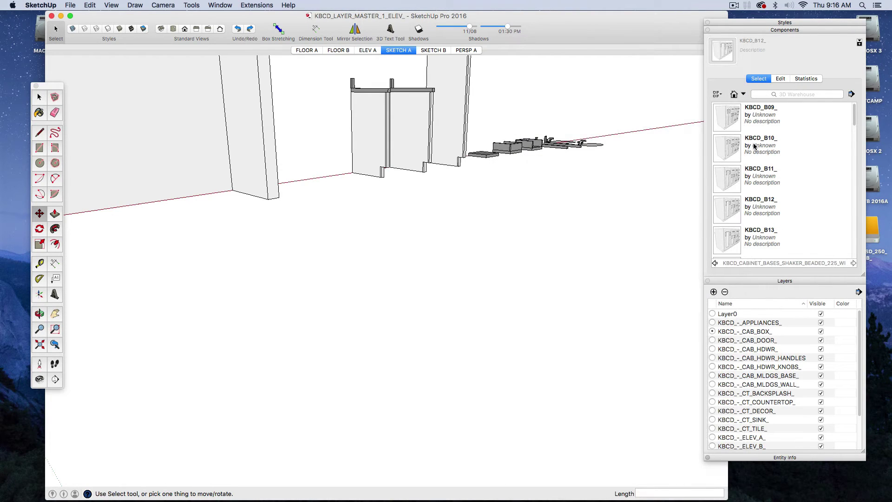
drag(731, 208, 225, 358)
scroll(219, 347, down, 5)
click(306, 352)
middle_drag(223, 339, 281, 318)
click(388, 345)
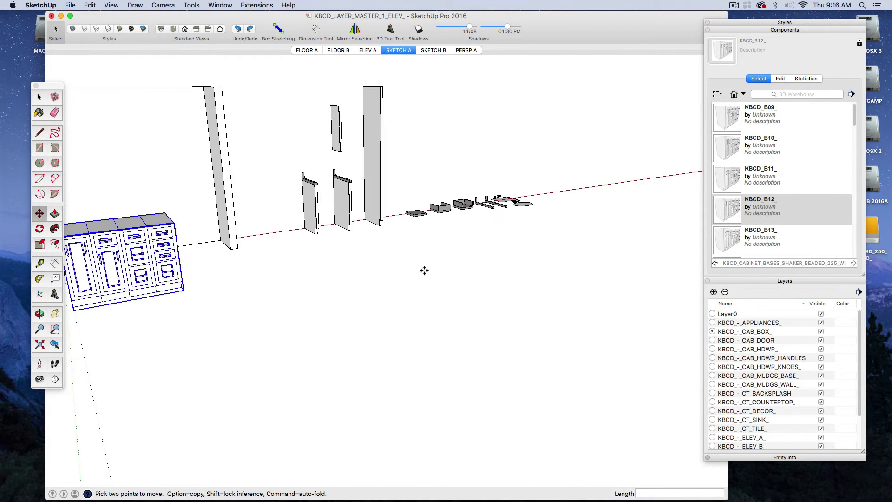
scroll(424, 271, down, 5)
scroll(206, 246, up, 6)
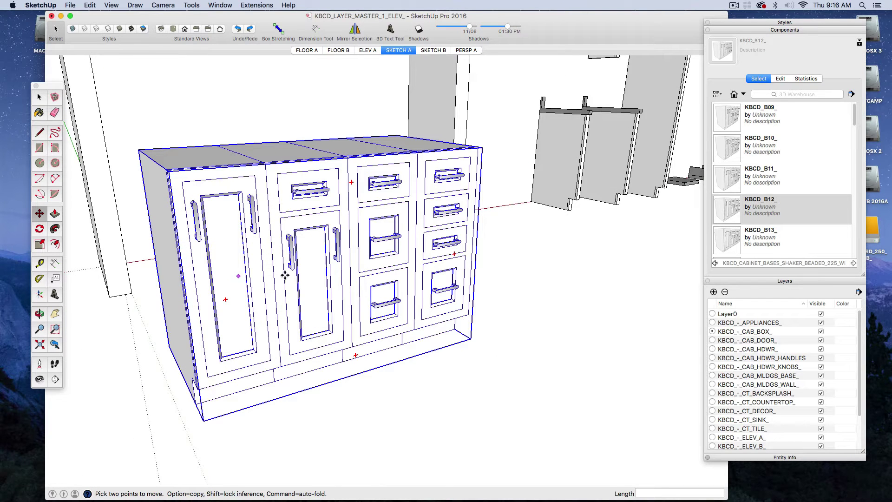
click(227, 274)
Place KBCD_B12_ from the KBCD_CABINET_BASES_SHAKER_BEADED_275_WIDE_ collection in front of the walls and delete the cabinet
click(743, 95)
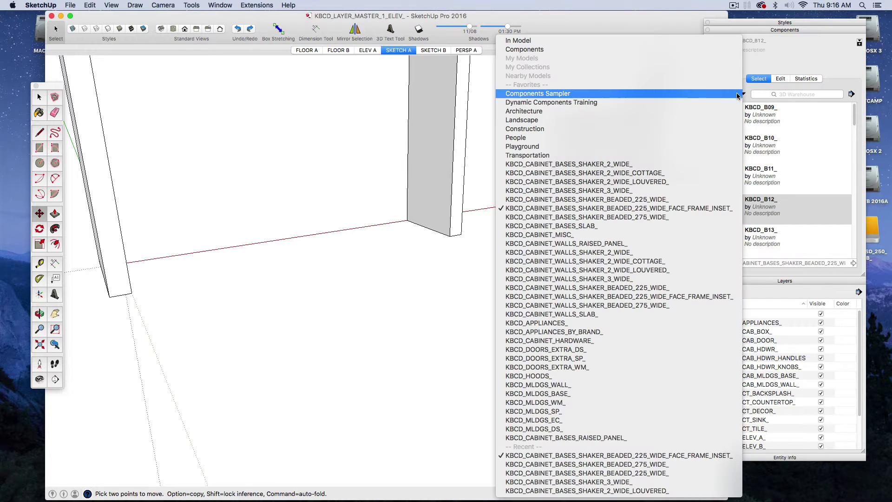
click(635, 217)
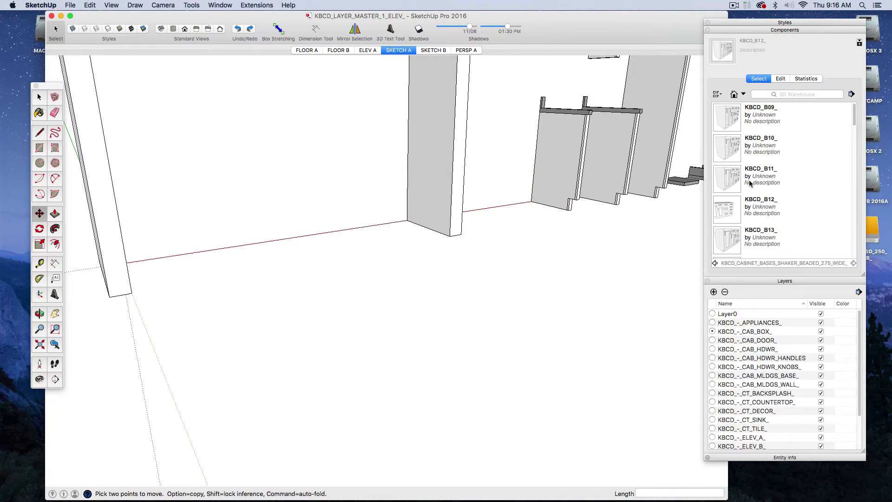
click(728, 208)
click(258, 367)
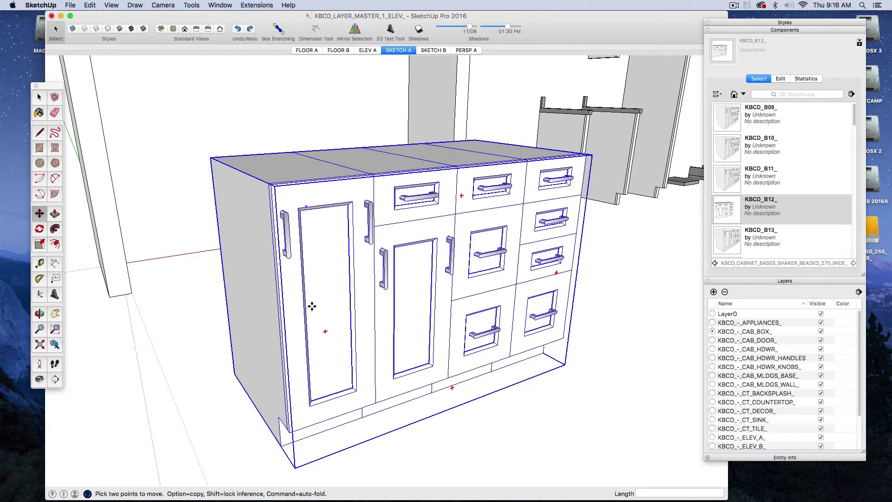
key(Delete)
Place KBCD_B12_ from the KBCD_CABINET_BASES_SLAB_ collection in the open floor area and delete the cabinet
click(742, 95)
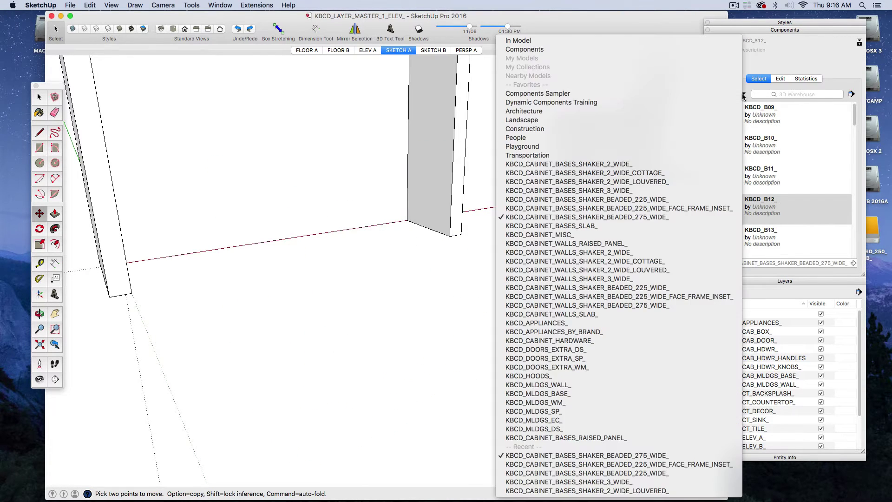
click(594, 226)
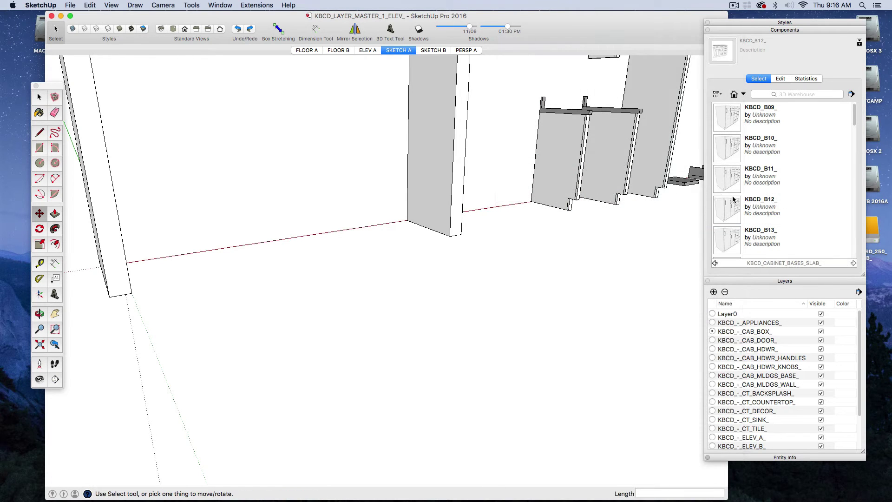
drag(739, 205, 201, 416)
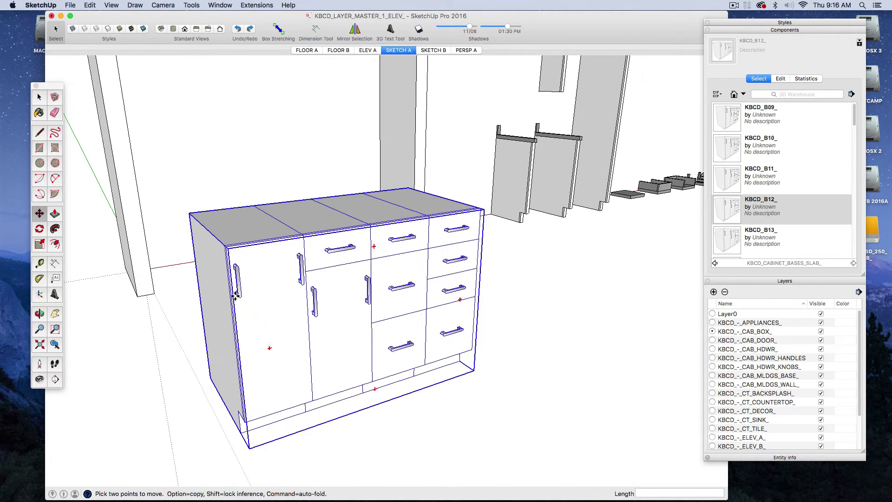
key(Delete)
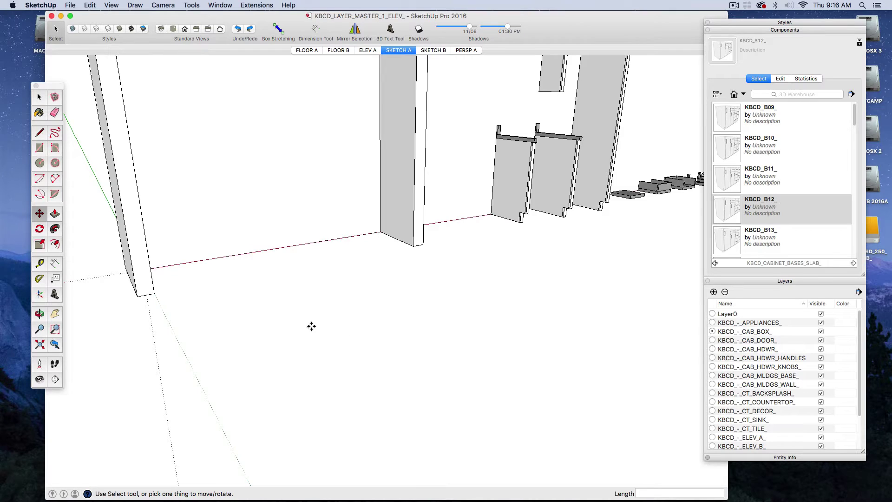
scroll(311, 324, down, 6)
scroll(325, 322, up, 2)
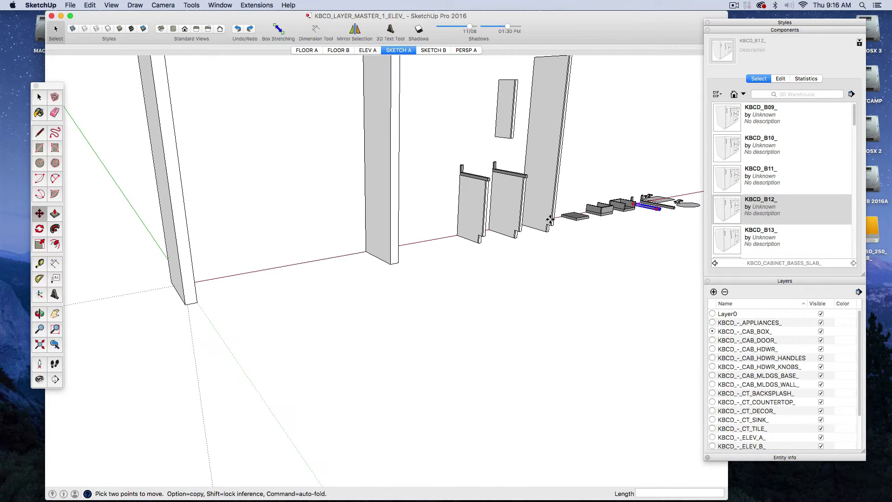
Place the Andover recessed door sample cabinet from the KBCD_DOORS_EXTRA_WM_ collection on the open floor and remove it
click(743, 95)
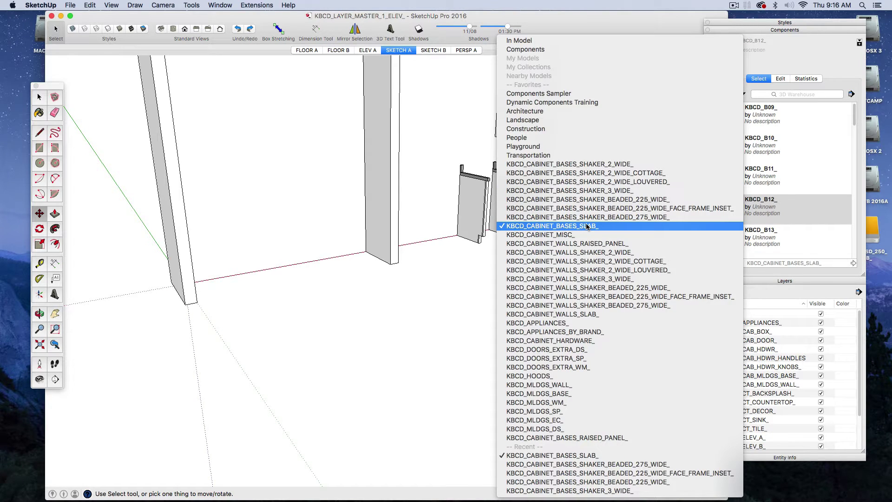
click(564, 368)
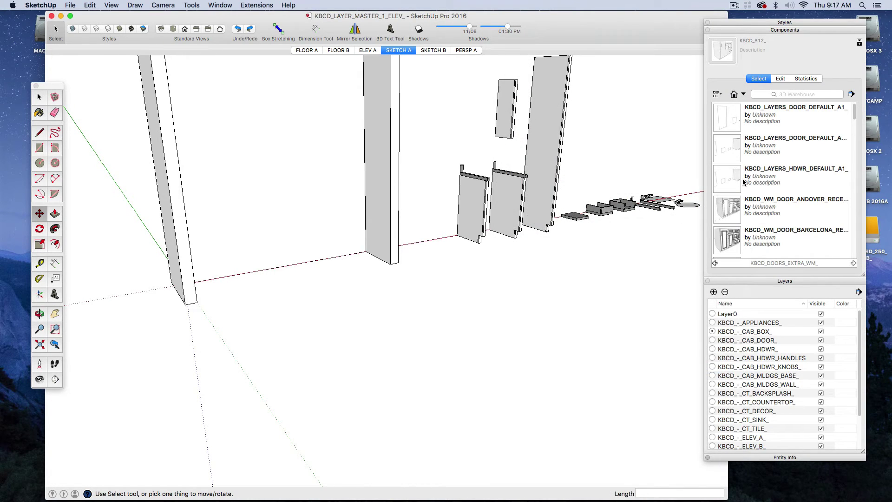
click(746, 222)
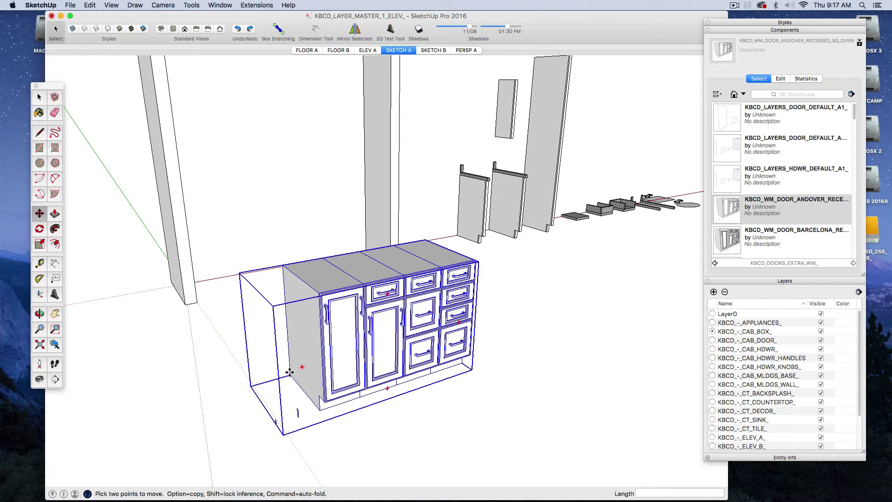
Place the KBCD_WM_DOOR_BARCELONA recessed door sample on the open floor, examine its fronts, and delete it
click(762, 237)
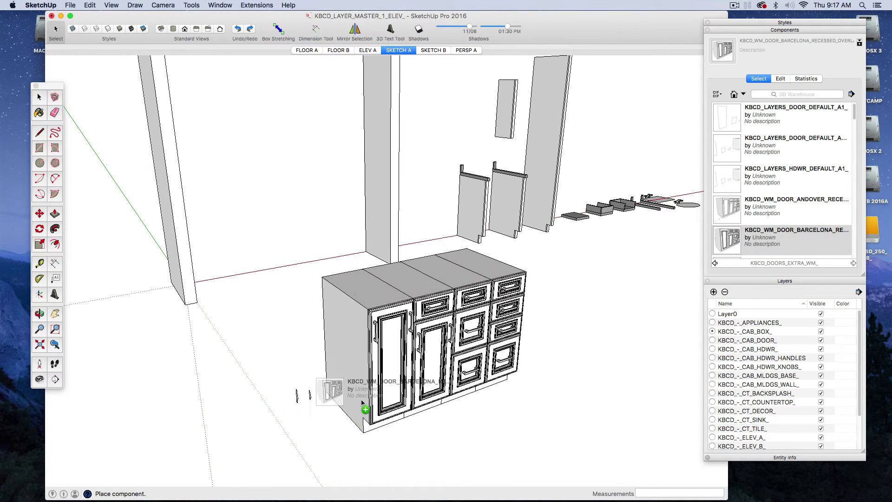
click(363, 381)
scroll(237, 332, down, 3)
scroll(395, 353, up, 5)
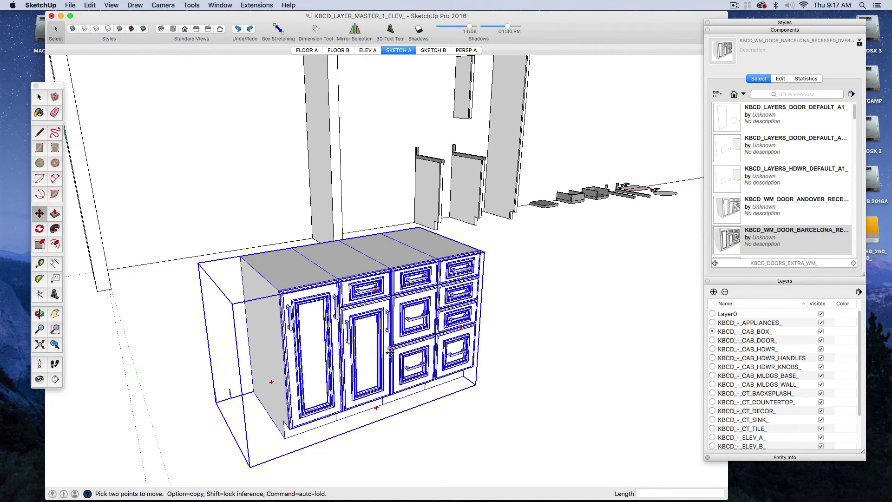
key(Delete)
Place the Brandywine and Bridgeport recessed door samples one at a time on the open floor, deleting each one
scroll(748, 235, down, 3)
click(763, 211)
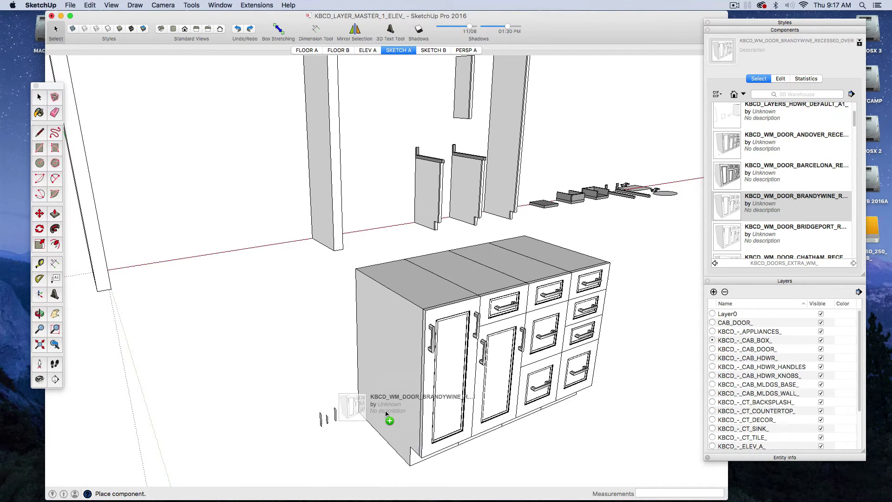
click(311, 397)
key(Delete)
click(738, 239)
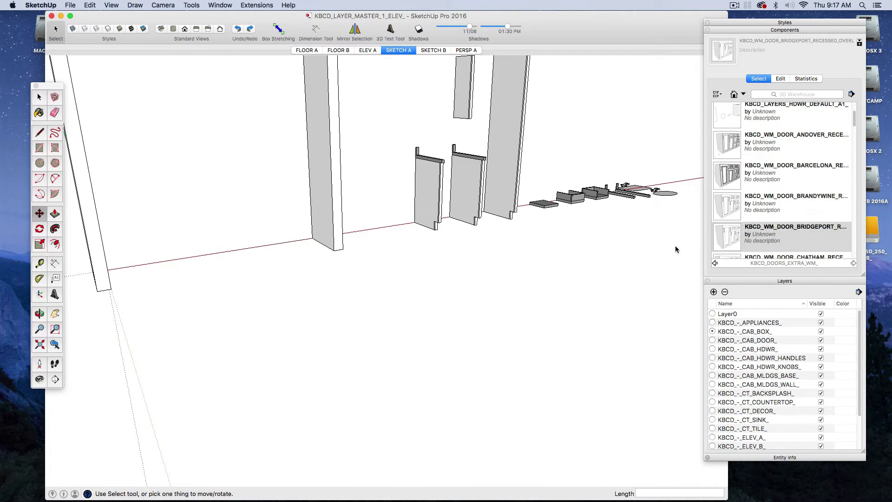
click(309, 395)
key(Delete)
Place the Chatham and Colony recessed door samples one at a time on the open floor, deleting each one
scroll(781, 186, down, 3)
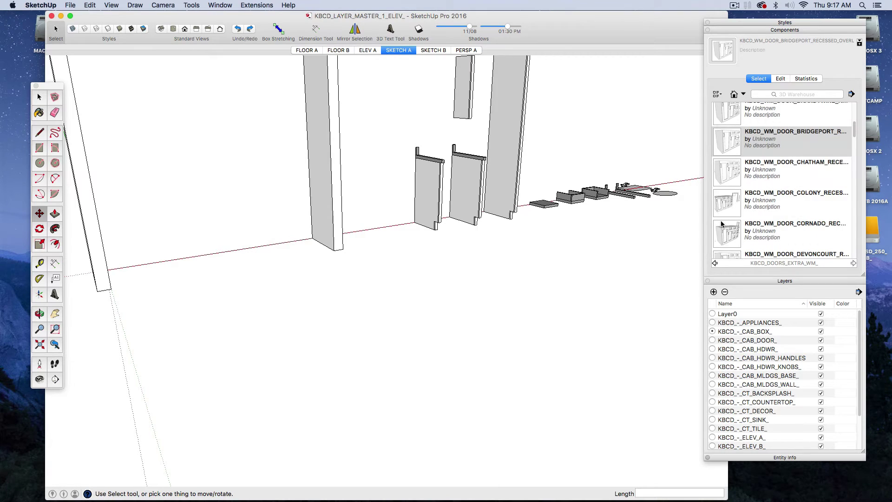
click(785, 170)
click(339, 388)
key(Delete)
click(785, 200)
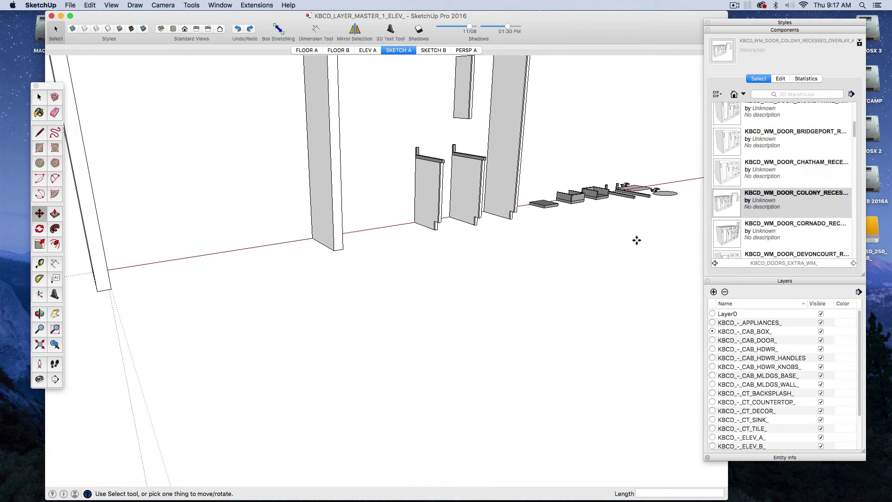
click(321, 388)
key(Delete)
Place the Cornado and Devoncourt recessed door samples one at a time in front of the walls and remove them
click(785, 231)
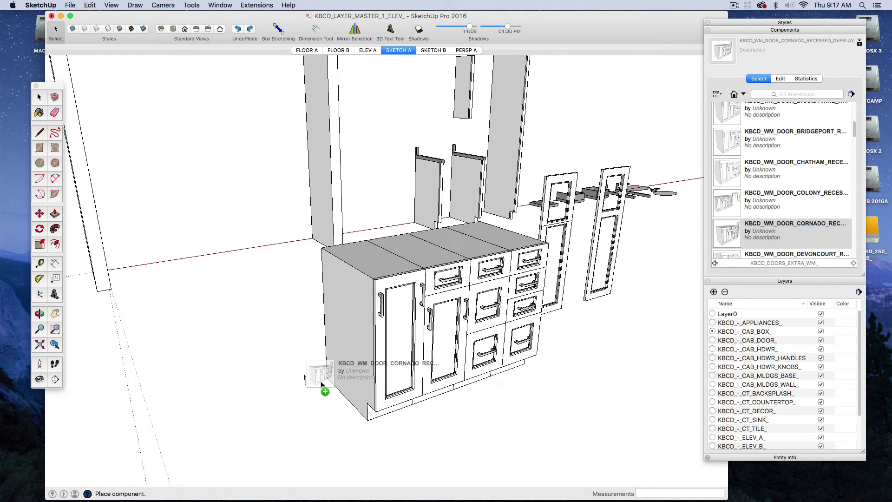
click(316, 386)
key(Delete)
click(785, 254)
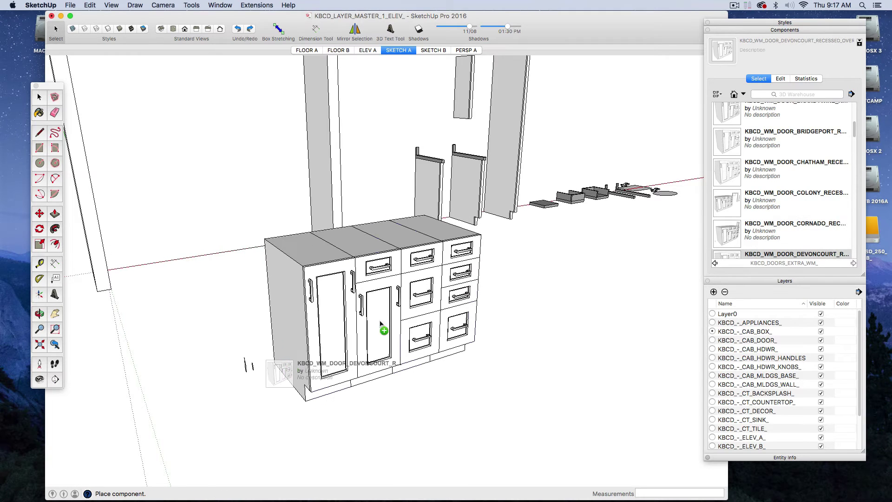
scroll(740, 201, down, 2)
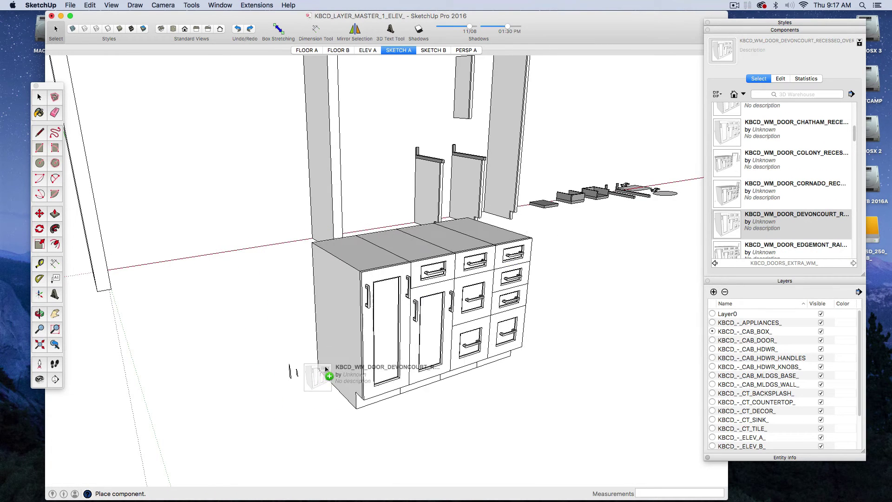
Place the Edgemont raised door sample in front of the walls and delete it
click(732, 256)
click(288, 403)
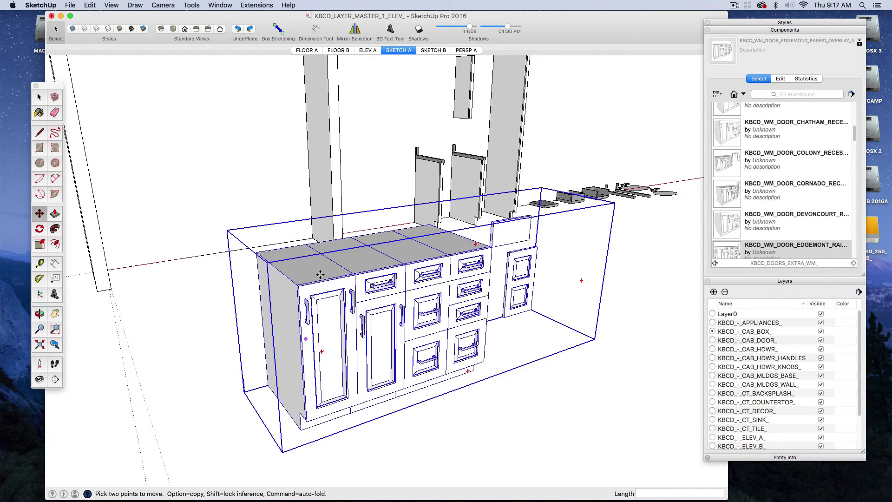
key(Delete)
Try the Edgemont recessed door sample, and place the Esperanto raised door sample on the open floor and delete it
scroll(729, 239, down, 5)
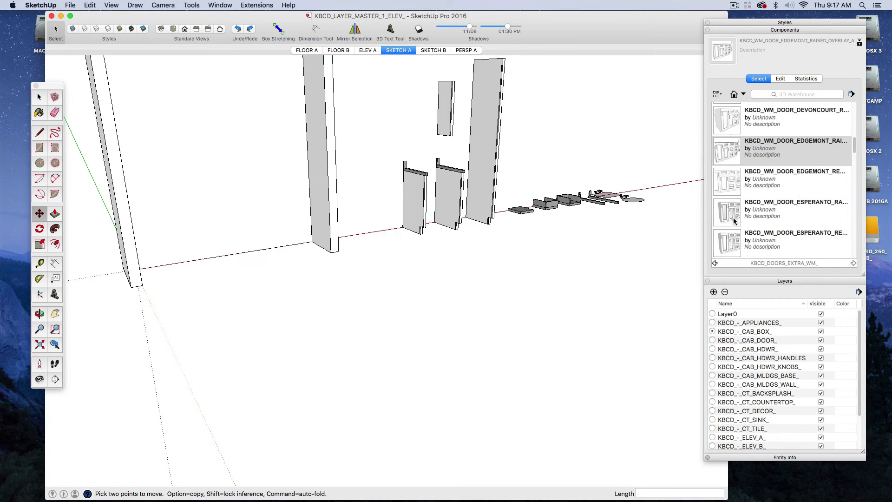
click(728, 183)
key(Escape)
drag(767, 221, 302, 401)
key(Delete)
Place the Esperanto recessed door sample on the open floor, examine its door and drawer fronts closely, and delete it
drag(732, 247, 305, 403)
key(Delete)
drag(729, 240, 328, 390)
scroll(416, 296, up, 5)
scroll(416, 295, up, 2)
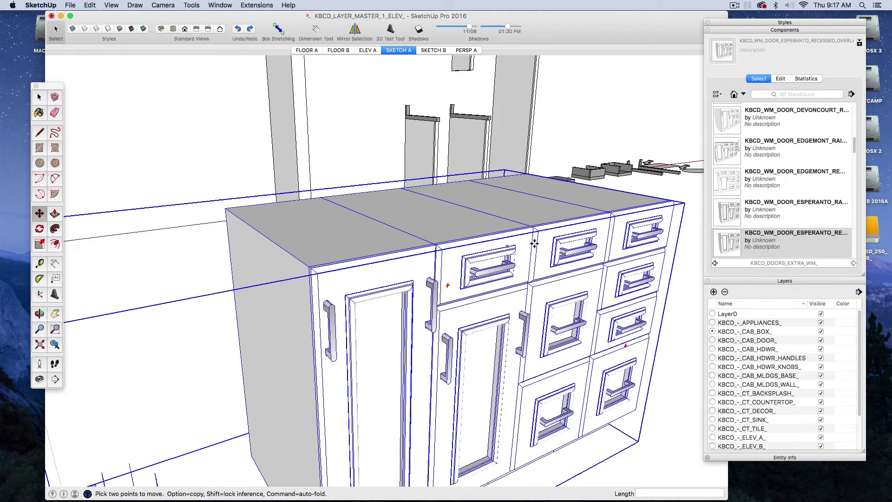
key(Delete)
Place the Grand Tour raised door sample from further down the collection on the open floor and delete it
scroll(740, 206, down, 3)
scroll(740, 205, down, 3)
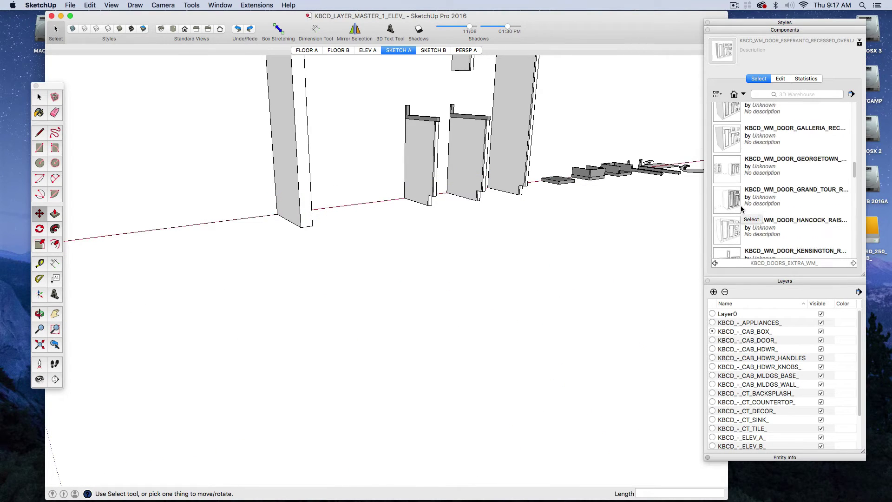
drag(740, 205, 256, 381)
scroll(281, 334, down, 5)
scroll(360, 315, up, 3)
key(Delete)
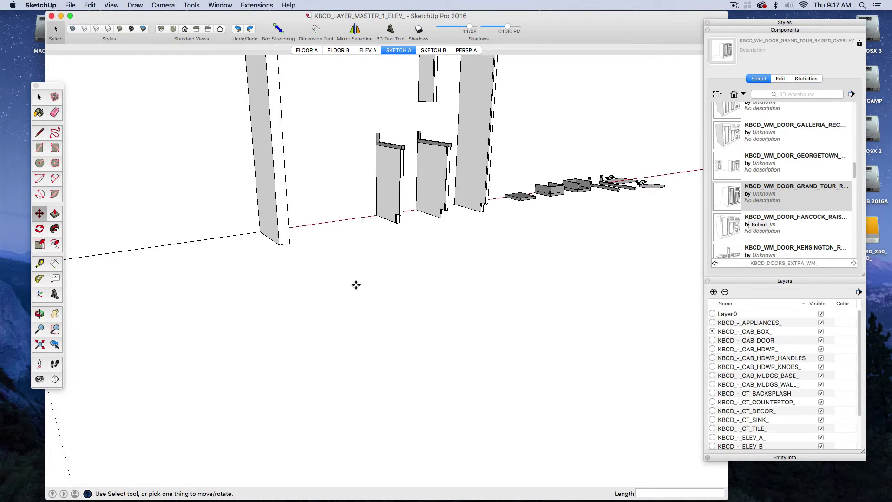
scroll(358, 286, down, 2)
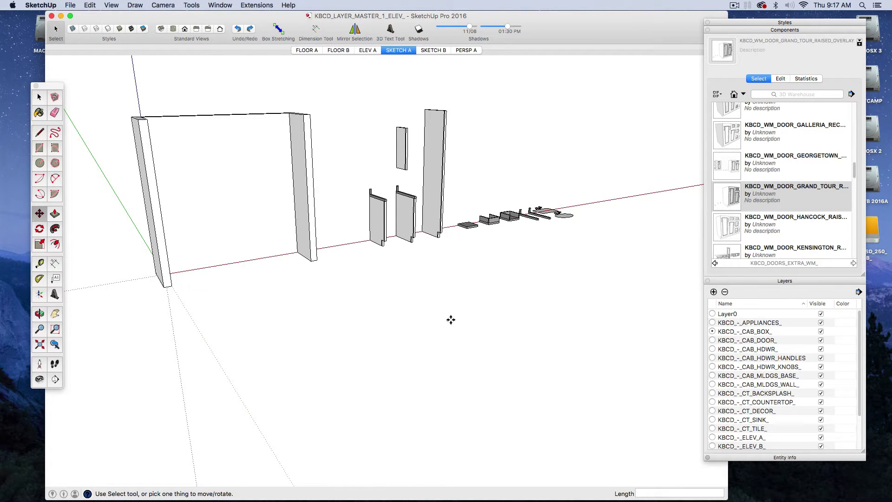
Place the Grand Tour raised door sample from KBCD_DOORS_EXTRA_WM_ again and undo the placement
click(742, 95)
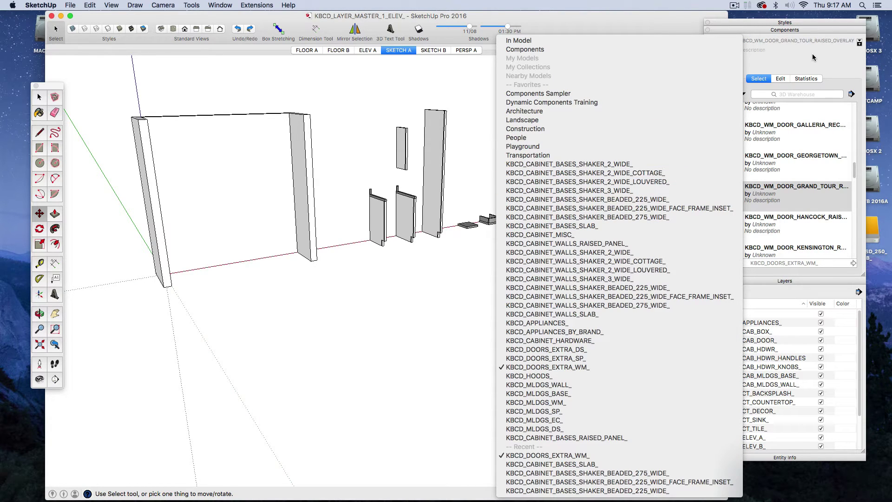
click(563, 367)
click(727, 195)
click(372, 399)
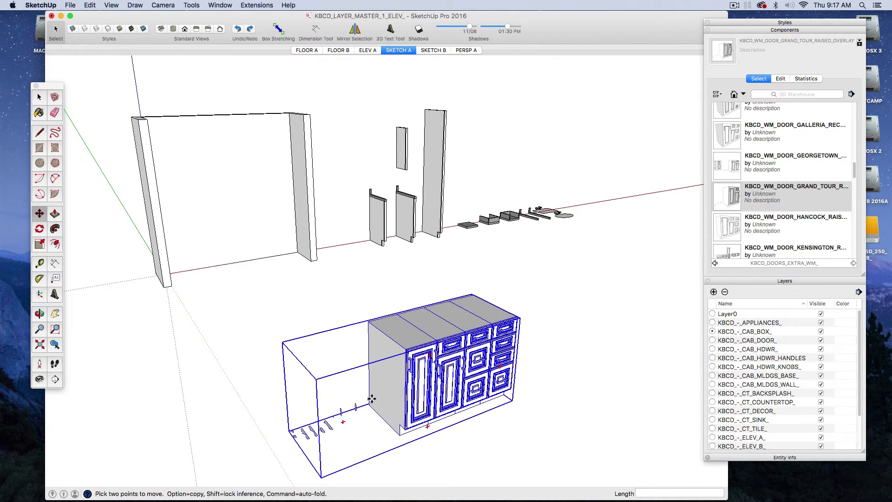
key(super+z)
Open the KBCD_CABINET_MISC_ component collection and show its contents in List View
click(743, 95)
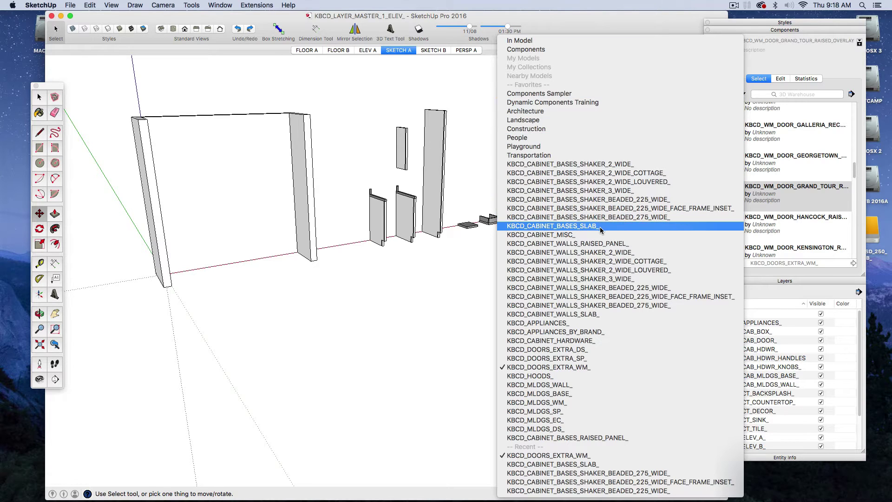
click(558, 236)
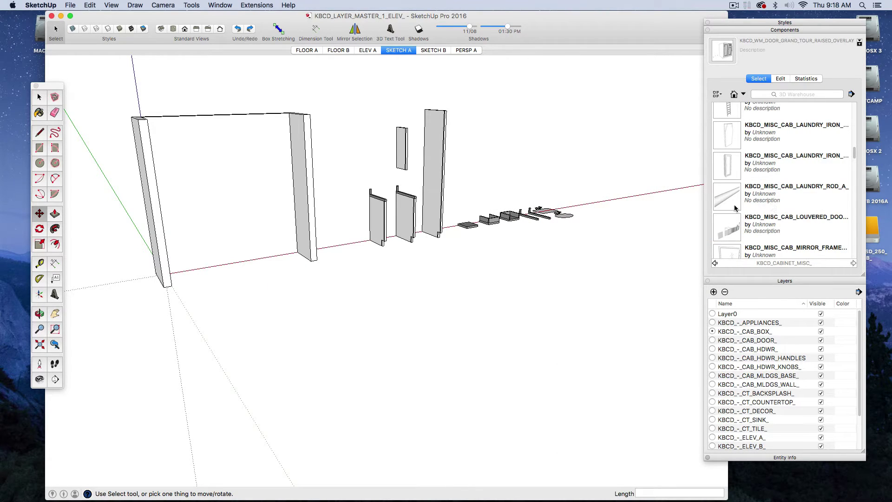
click(716, 94)
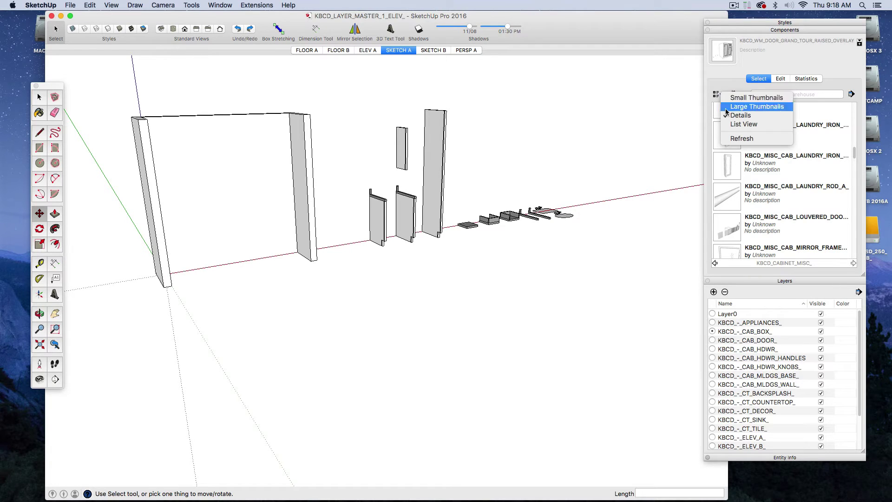
click(739, 124)
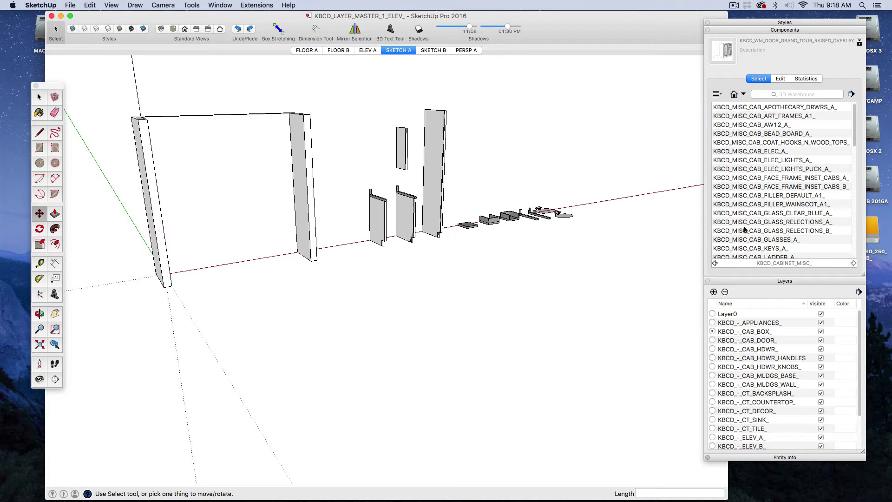
Place KBCD_MISC_CAB_ELEC_A_ on the open floor, examine its switches and outlets closely, and delete it
scroll(745, 202, down, 2)
scroll(746, 202, up, 2)
click(753, 154)
click(408, 363)
scroll(460, 355, up, 6)
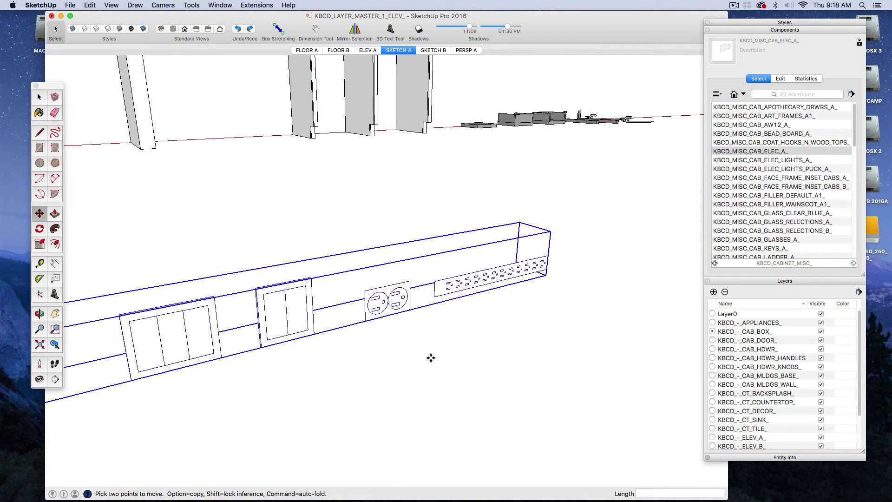
key(Delete)
Place the KBCD_MISC_CAB_ELEC_LIGHTS_PUCK_A_ puck light in the open floor area and delete it
click(760, 169)
click(372, 336)
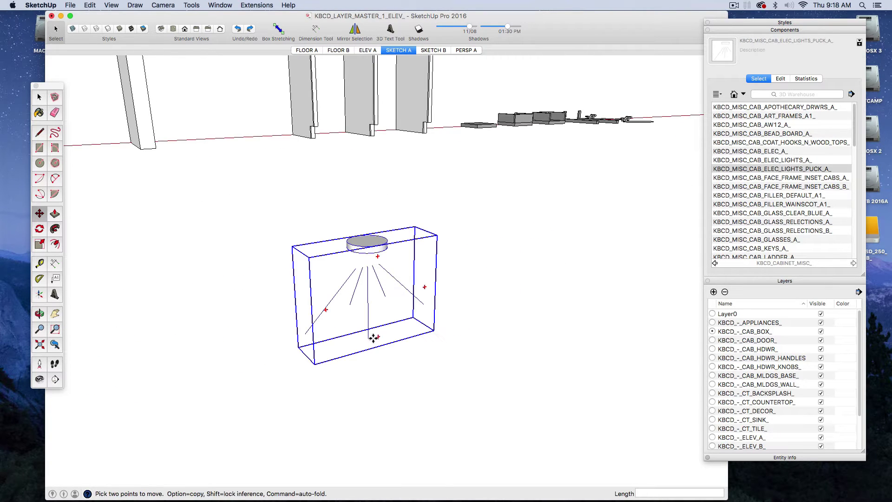
key(Delete)
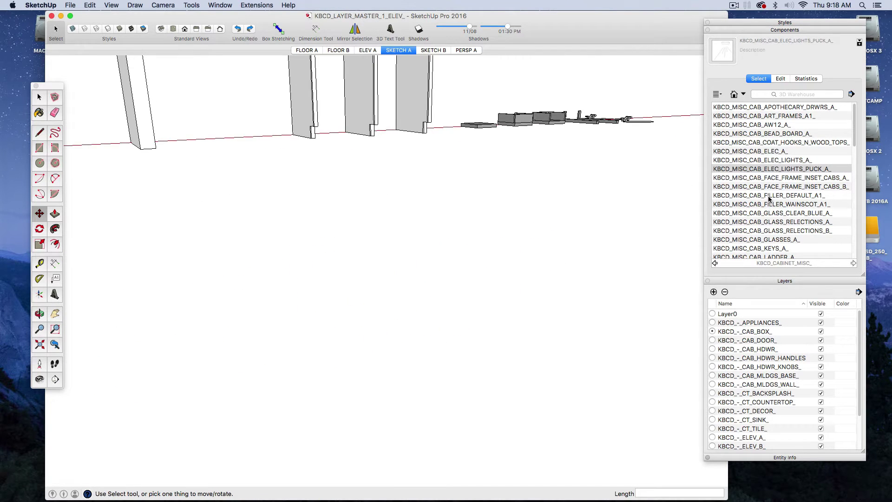
Place the KBCD_MISC_CAB_FILLER_DEFAULT_A1_ filler set on the open floor, view the whole set, and delete it
click(769, 195)
click(247, 361)
scroll(285, 351, down, 5)
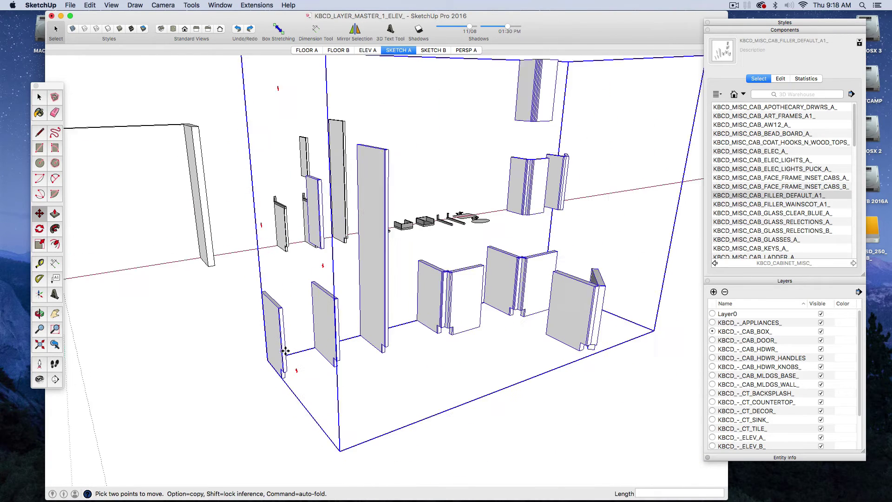
scroll(285, 350, down, 1)
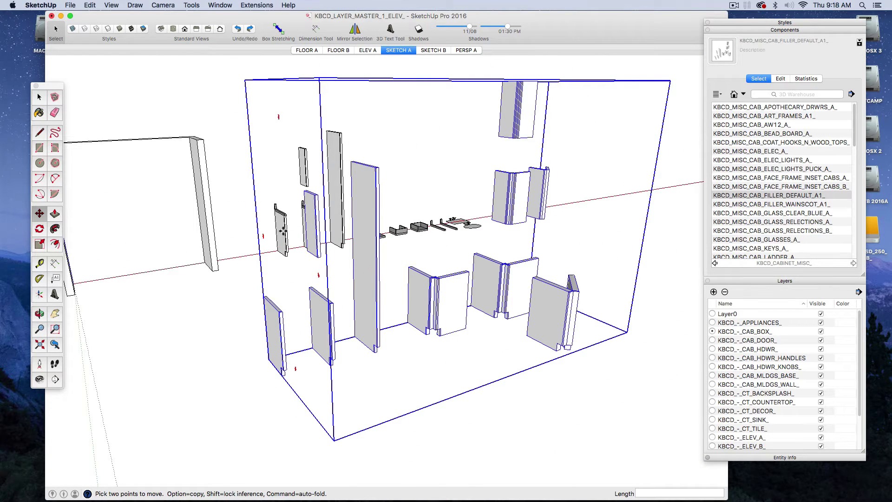
key(Delete)
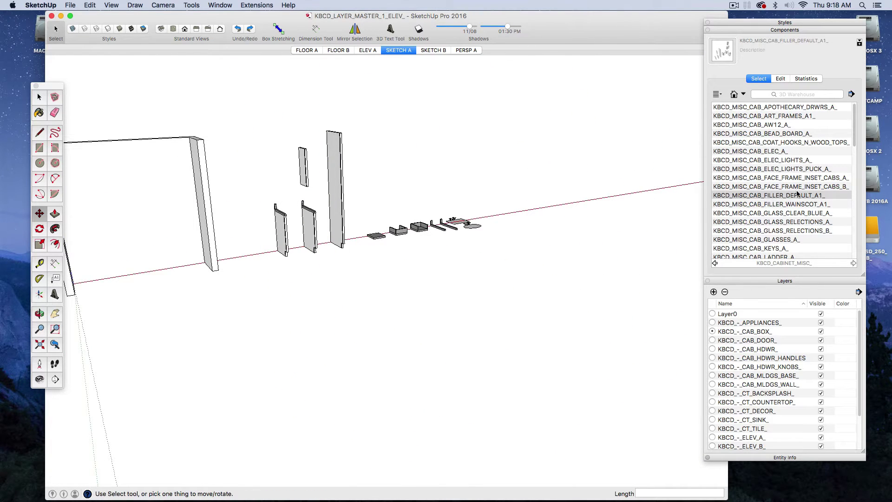
Place the clear blue glass, KBCD_MISC_CAB_GLASS_RELECTIONS_A_ and KBCD_MISC_CAB_GLASS_RELECTIONS_B_ one at a time on the open floor, removing each
click(773, 213)
scroll(499, 299, up, 2)
click(771, 221)
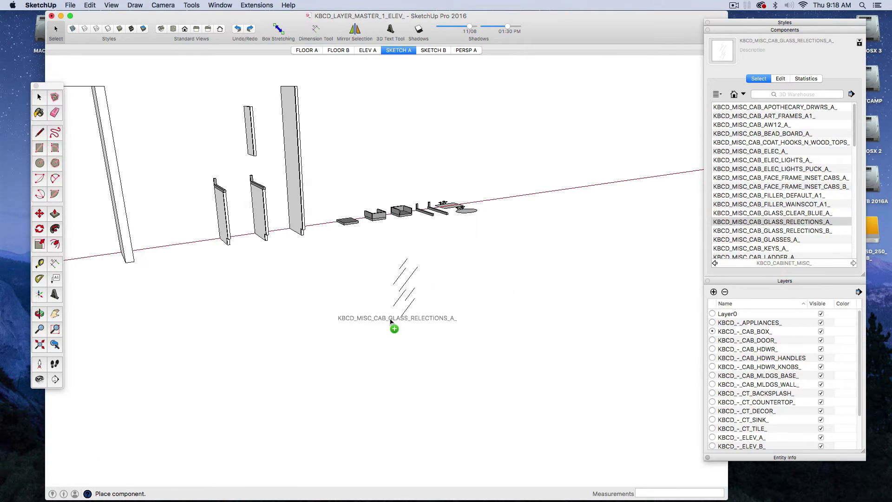
click(764, 231)
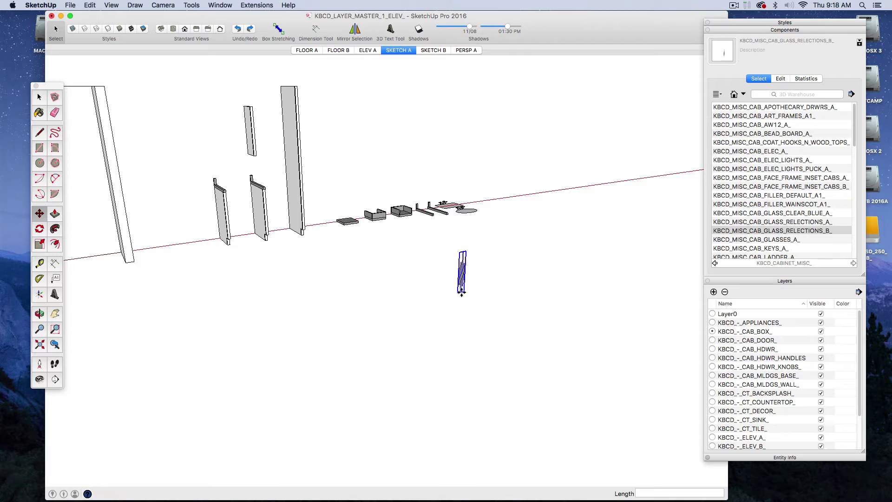
Place KBCD_MISC_CAB_GLASSES_A_ and KBCD_MISC_CAB_KEYS_A_ in turn on the open floor, removing each one
click(755, 242)
scroll(434, 335, up, 2)
scroll(779, 222, down, 1)
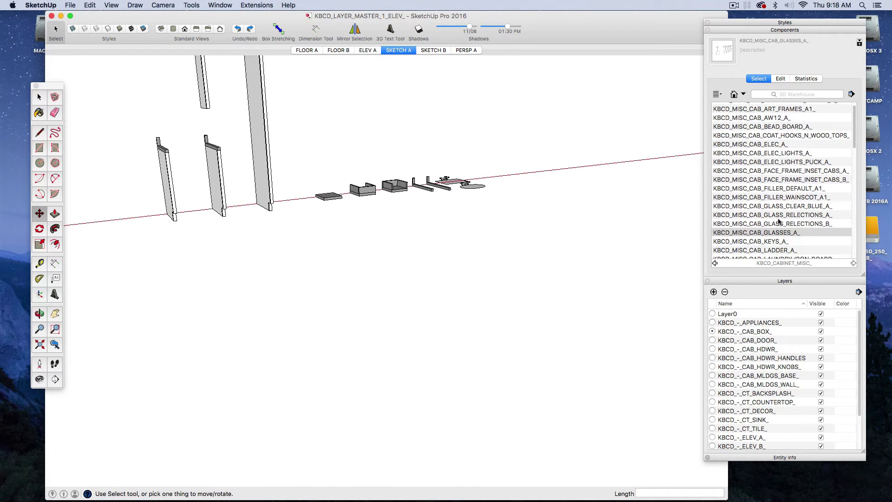
scroll(779, 222, down, 1)
click(770, 235)
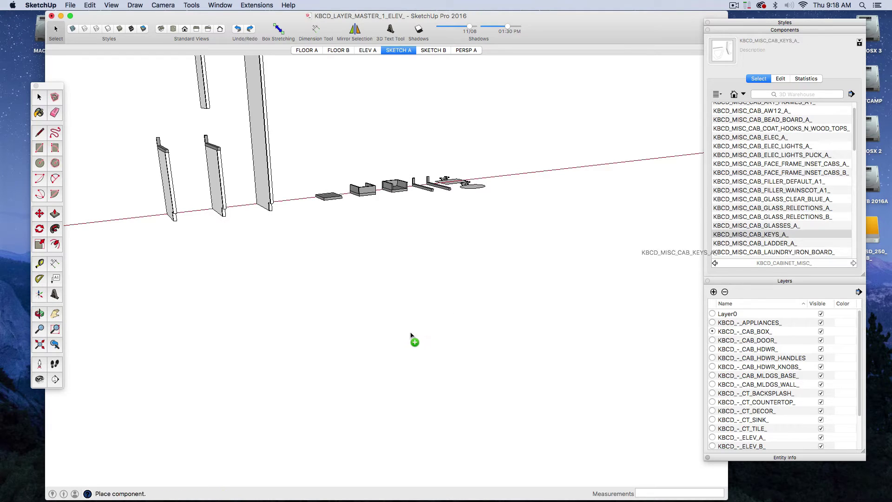
Place KBCD_MISC_CAB_LADDER_A_ and KBCD_MISC_CAB_LAUNDRY_IRON_BOARD_ in turn in the open floor area, removing each one
click(769, 243)
scroll(754, 215, down, 2)
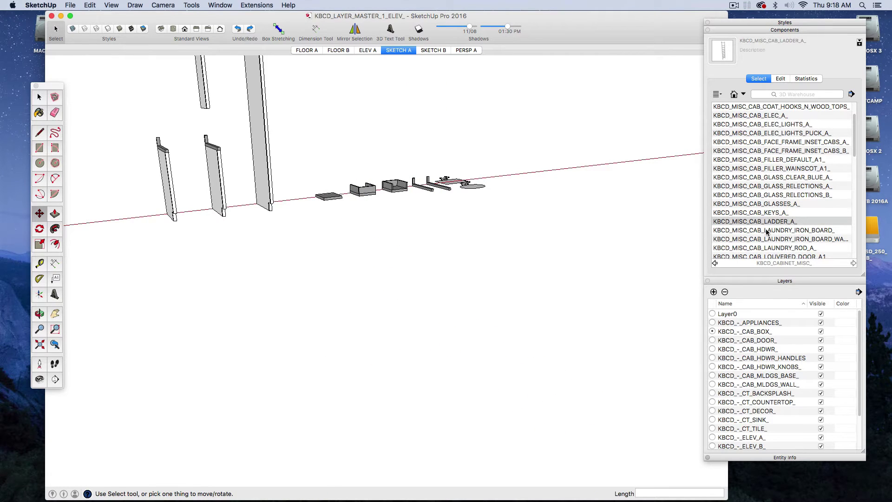
click(767, 231)
Browse the component list, and place and remove KBCD_MISC_CAB_TOWELS_A_ and KBCD_MISC_CAB_SHELVES_A_ in turn on the open floor
scroll(801, 191, up, 3)
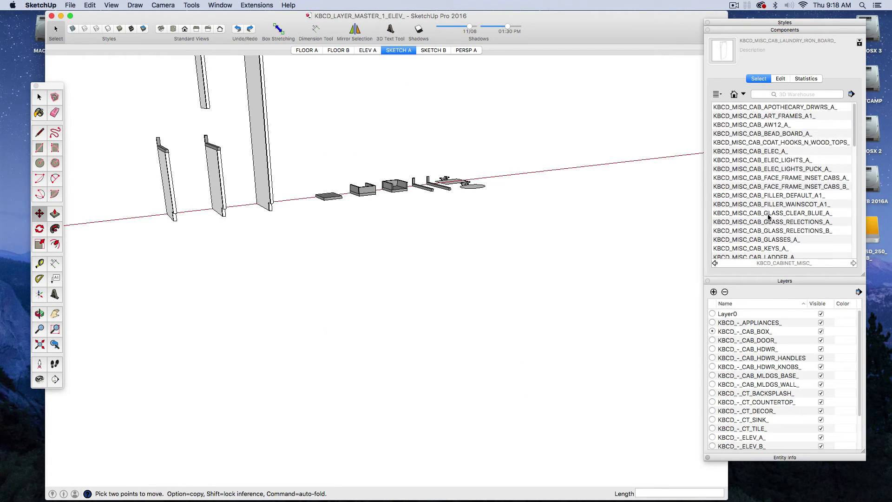
scroll(765, 158, down, 15)
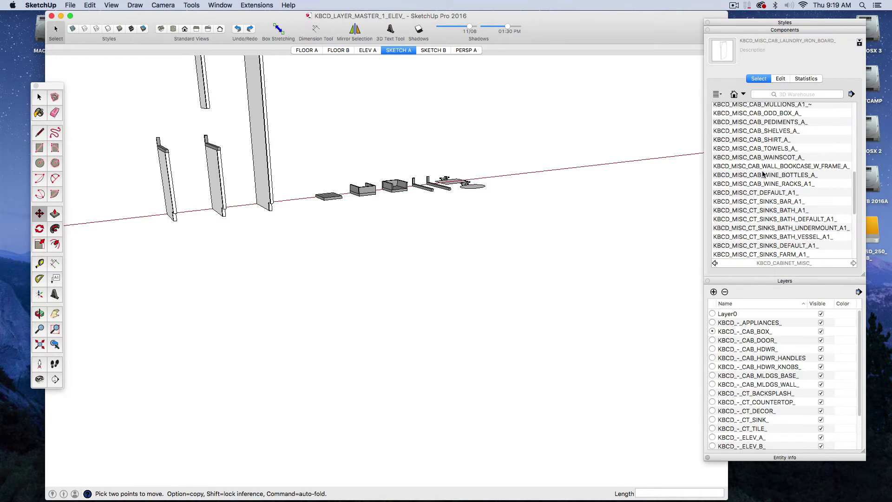
scroll(761, 176, down, 3)
scroll(755, 197, up, 15)
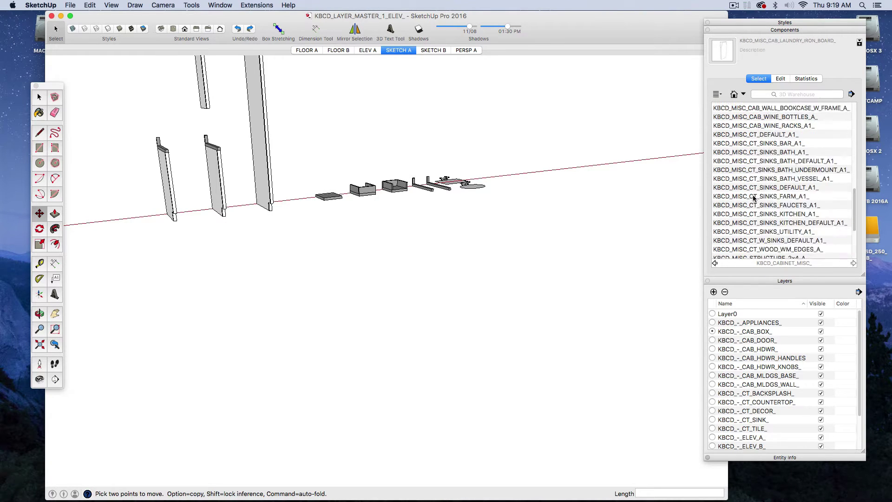
scroll(758, 171, down, 3)
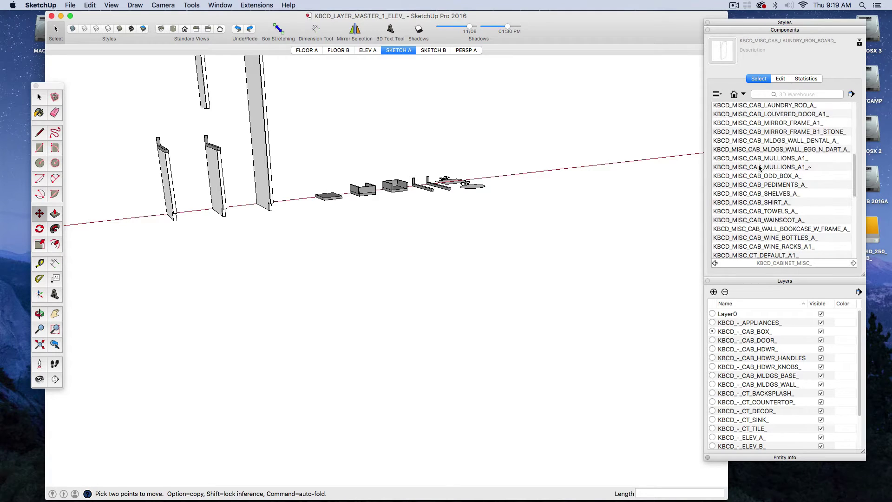
click(765, 176)
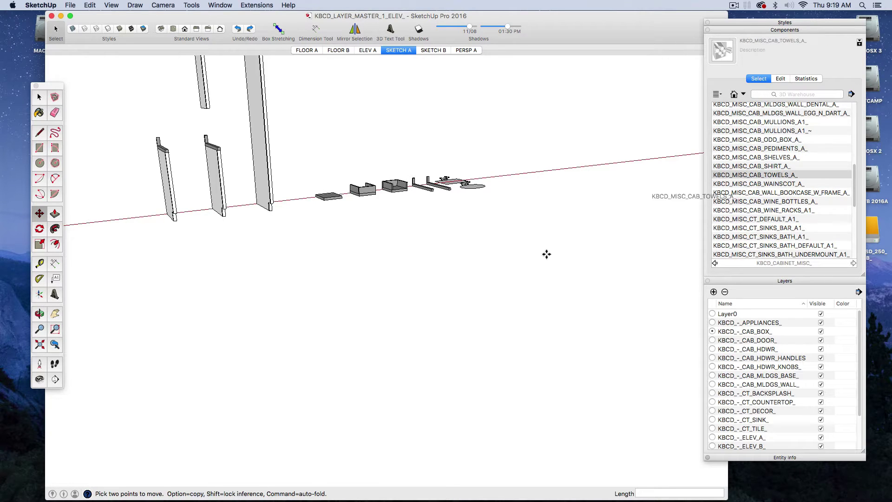
click(762, 161)
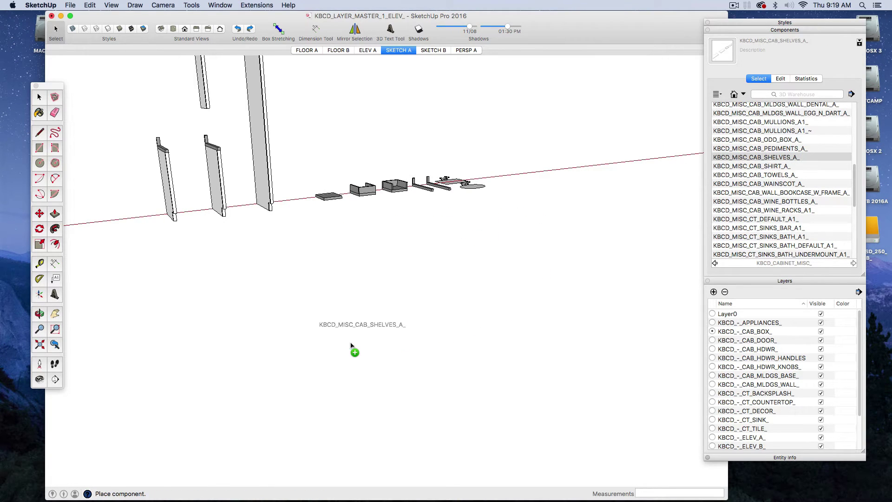
click(352, 345)
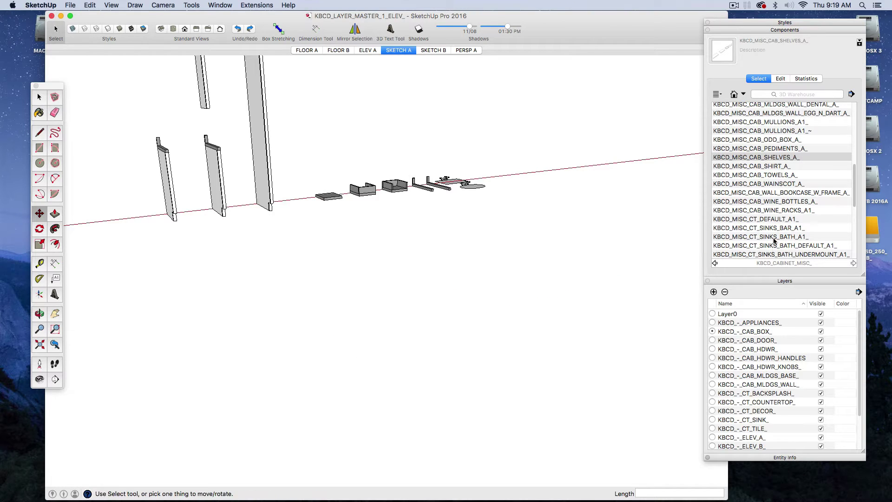
Place and remove the KBCD_MISC_CT_DEFAULT_A1_ countertop set and the SINKS_BAR_A1_, SINKS_BATH_A1_ and SINKS_BATH_DEFAULT_A1_ sets one at a time
click(774, 221)
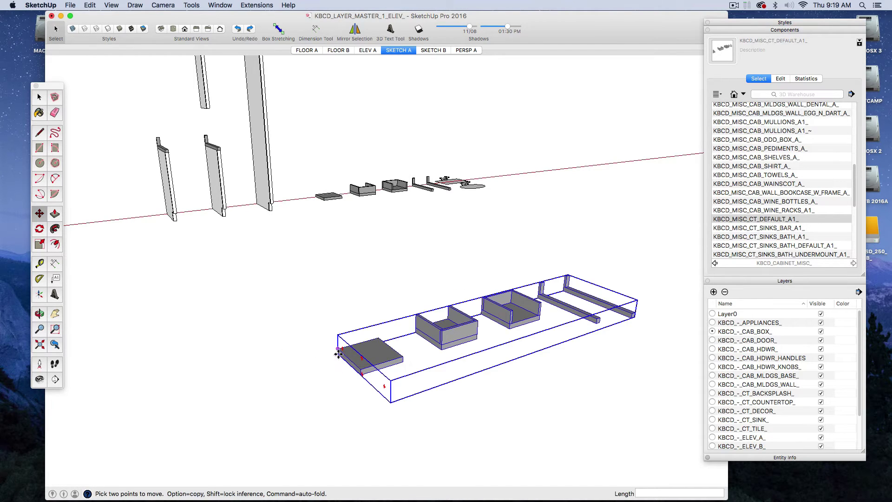
click(743, 227)
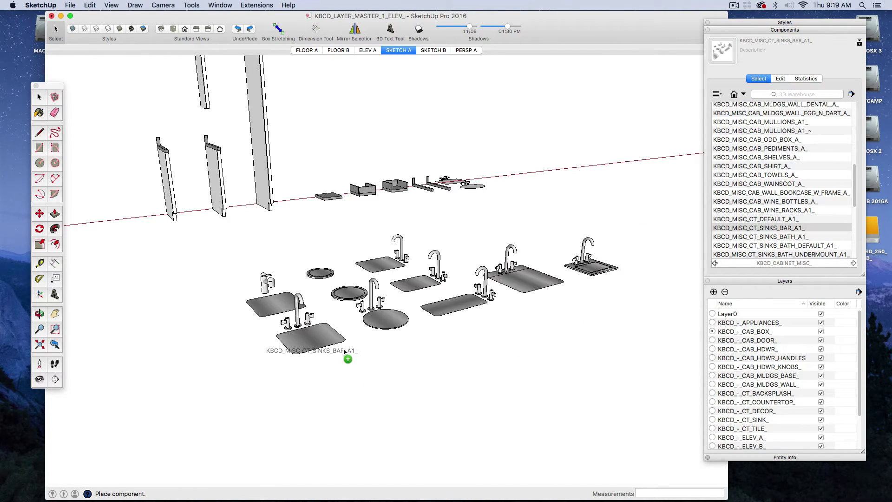
click(347, 351)
click(771, 236)
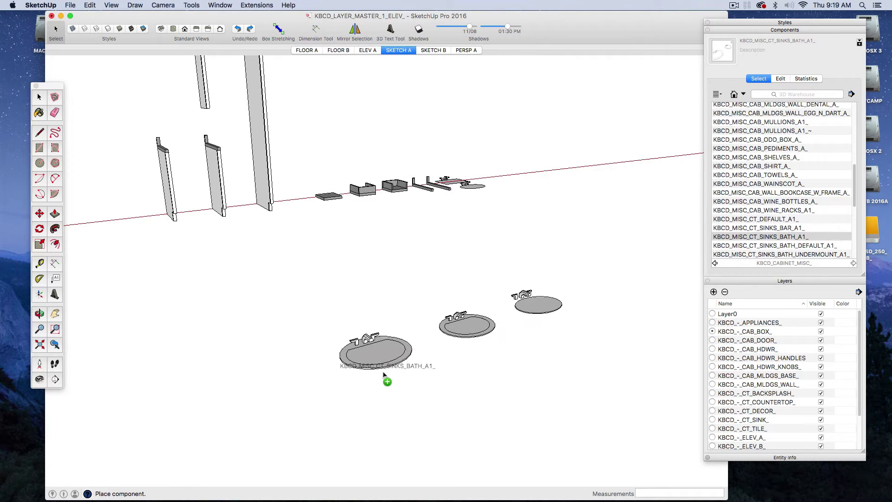
click(773, 245)
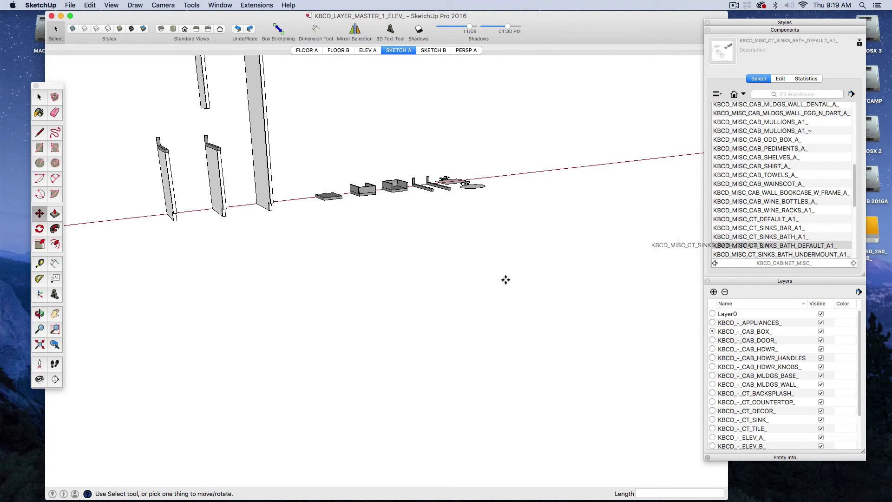
Place the KBCD_MISC_CT_SINKS_FARM_A1_ set on the open floor, view the whole set, and remove it
scroll(783, 200, down, 1)
scroll(783, 200, down, 3)
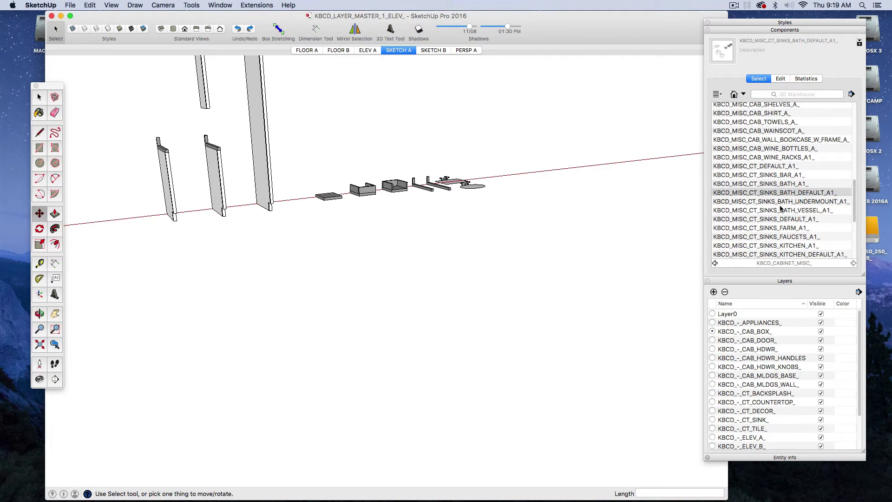
scroll(776, 214, down, 2)
click(775, 210)
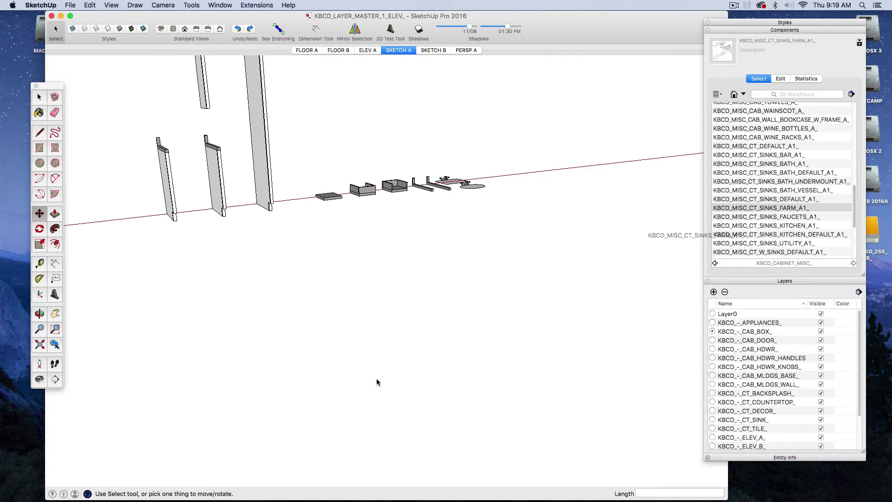
scroll(339, 395, up, 3)
scroll(494, 292, down, 5)
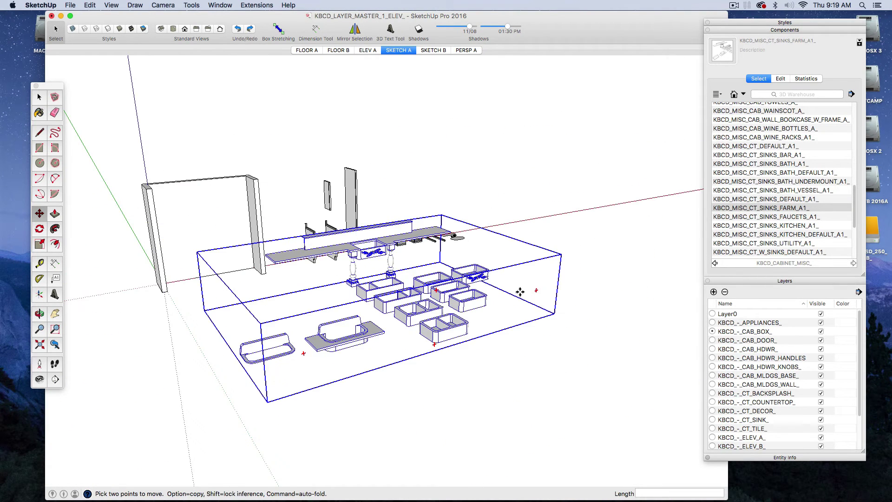
Place the KBCD_MISC_CT_SINKS_FARM_A1_ farm sink set a second time and undo the placement
scroll(761, 200, down, 2)
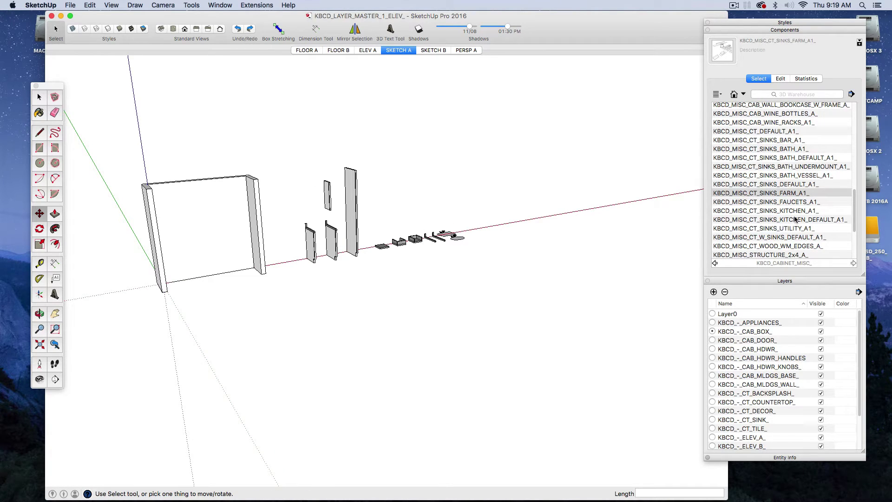
scroll(795, 219, down, 2)
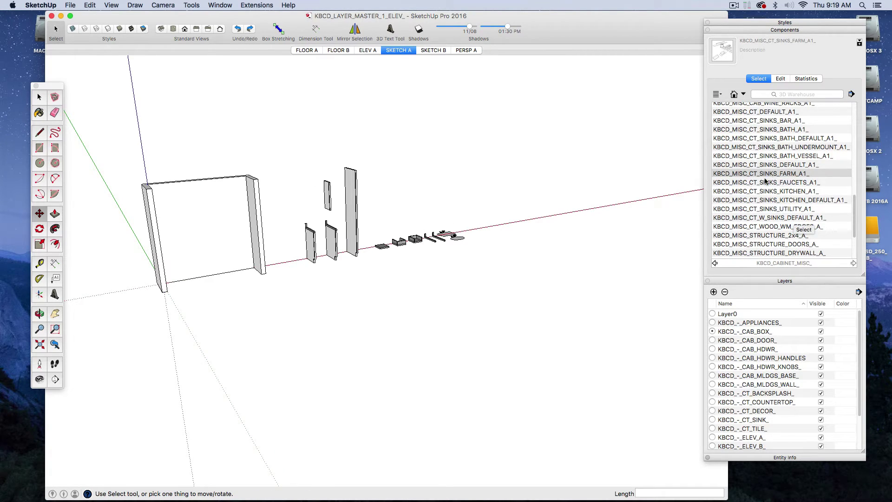
click(425, 400)
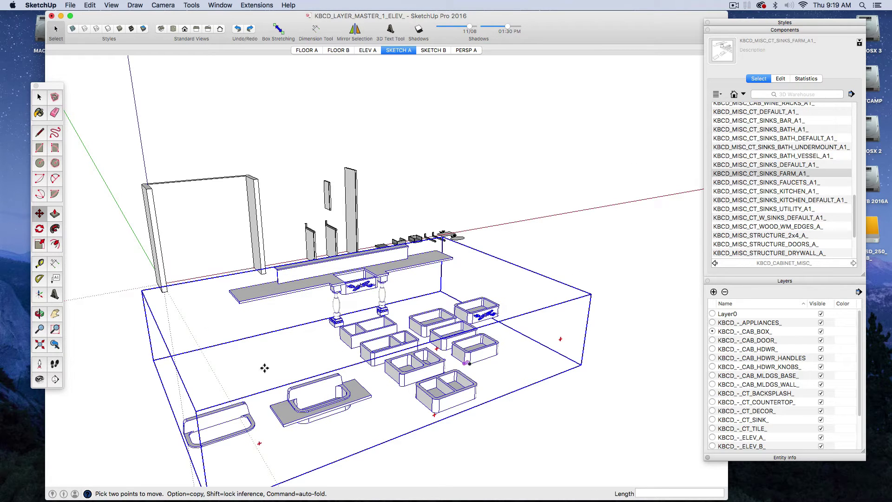
key(super+z)
Place the KBCD_MISC_STRUCTURE_2x4_A_ wall frame on the open floor, examine it closely, and delete it
scroll(794, 213, down, 2)
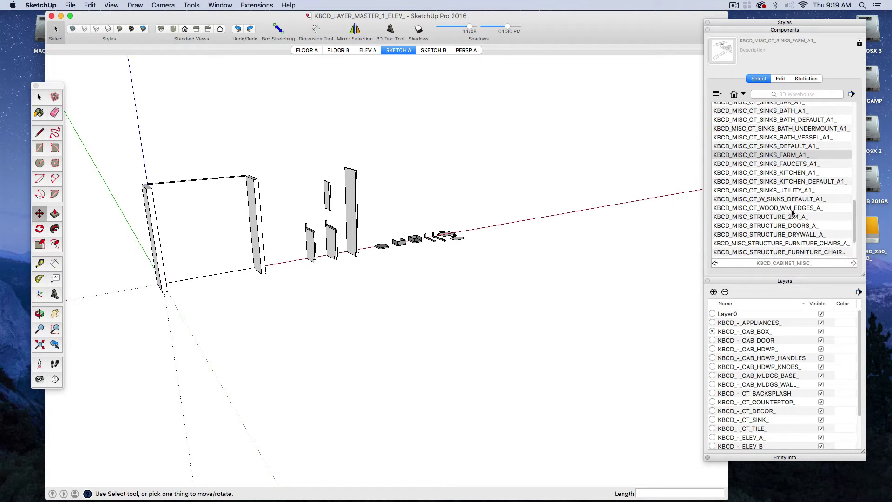
scroll(752, 221, down, 2)
click(777, 197)
click(417, 378)
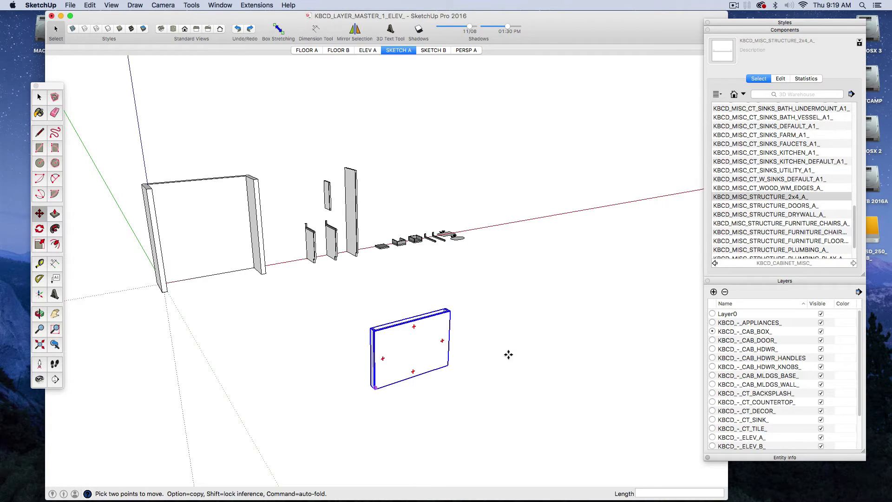
scroll(464, 342, up, 3)
scroll(344, 337, up, 3)
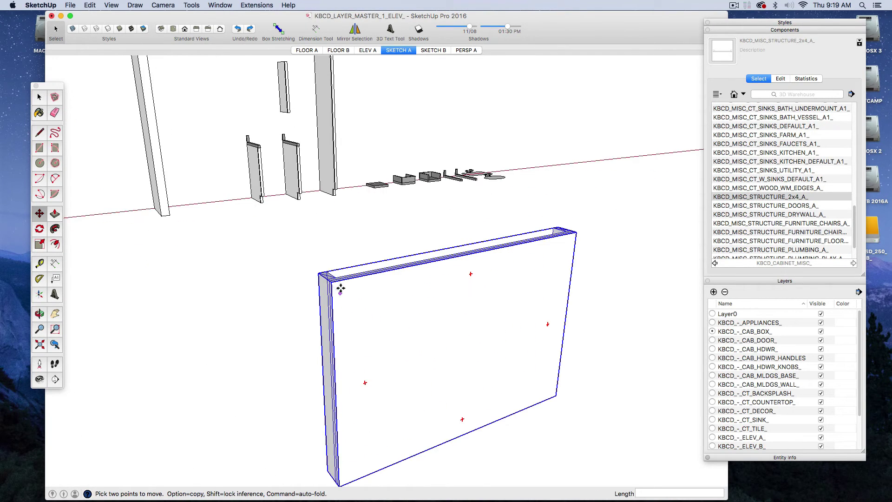
key(Delete)
Place and view the KBCD_MISC_STRUCTURE_DOORS_A_ set, undo it, and place and remove KBCD_MISC_STRUCTURE_DRYWALL_A_
click(763, 204)
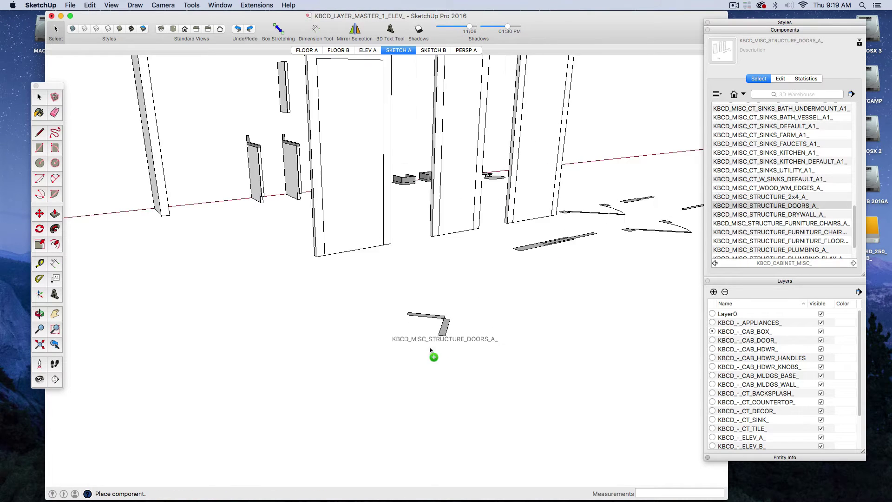
click(370, 417)
scroll(389, 409, down, 3)
scroll(403, 313, up, 3)
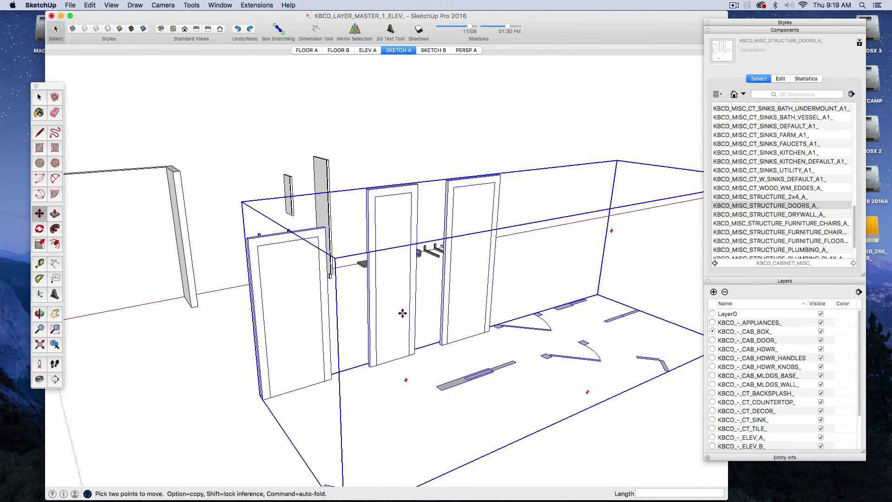
click(404, 314)
key(super+z)
click(769, 214)
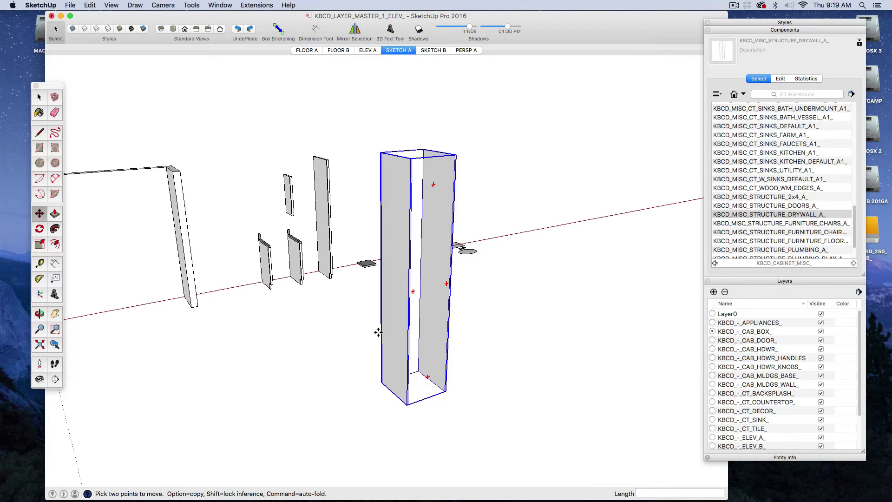
Place the two KBCD_MISC_STRUCTURE_FURNITURE chair components and the furniture floorplan set one at a time, removing each
click(777, 224)
click(750, 232)
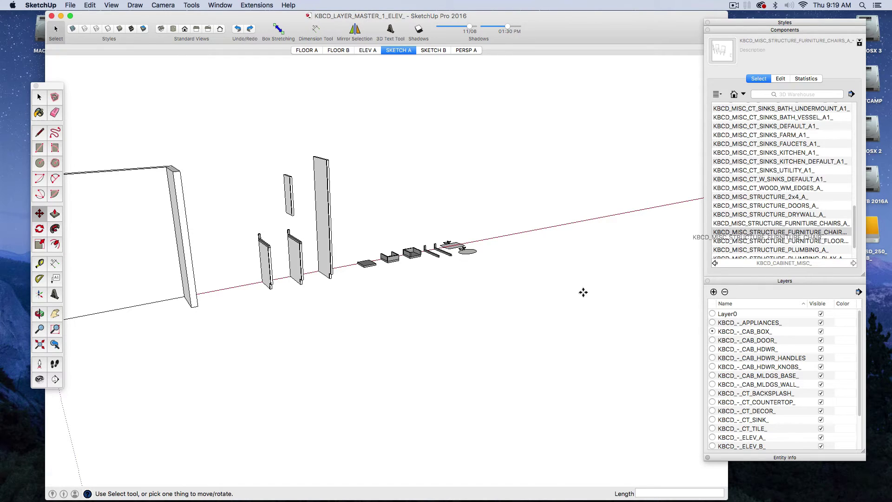
click(761, 241)
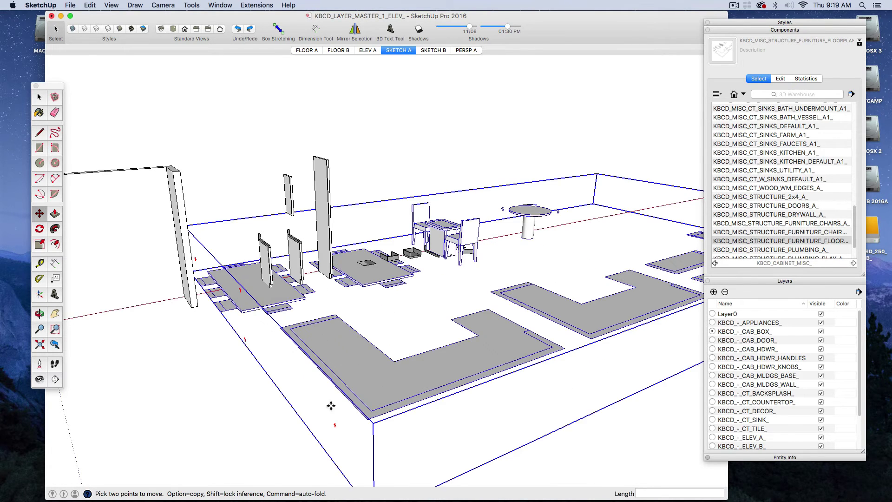
scroll(330, 405, down, 5)
Place KBCD_MISC_STRUCTURE_PLUMBING_A_ on the open floor, examine its pipes closely, and remove it
click(769, 249)
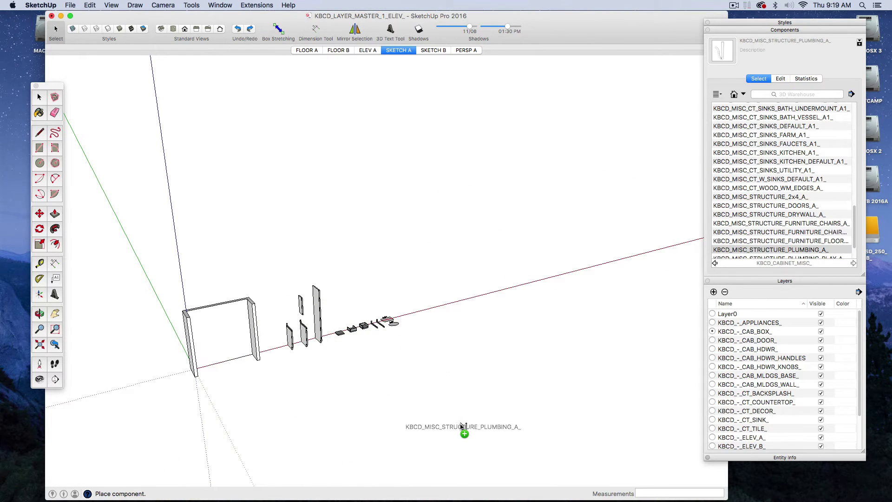
click(458, 429)
scroll(458, 430, up, 2)
scroll(458, 430, up, 4)
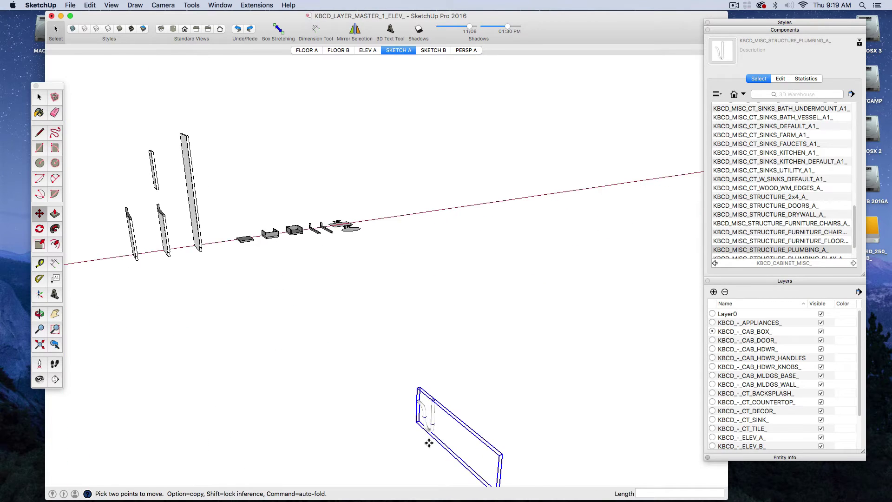
Place KBCD_MISC_STRUCTURE_PLUMBING_PLAY_A_ and KBCD_MISC_STRUCTURE_TOILET_A_ in turn on the open floor, undoing each placement
scroll(783, 226, down, 2)
scroll(782, 226, down, 2)
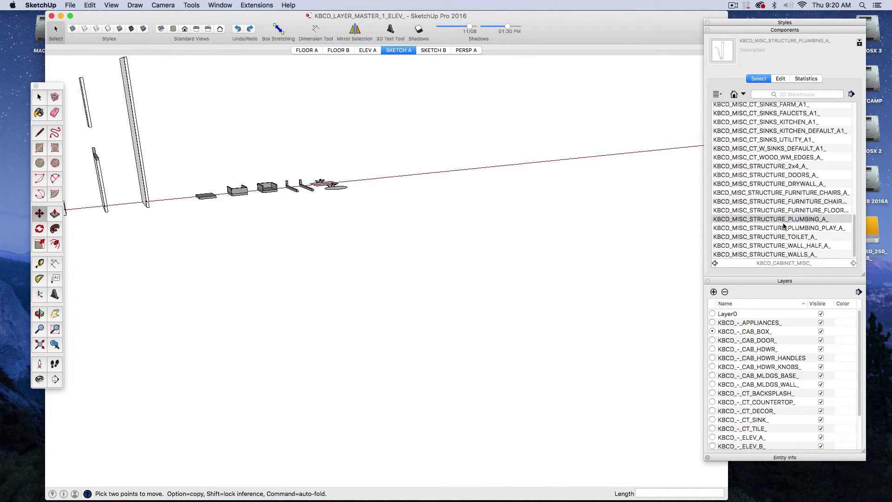
drag(782, 227, 382, 406)
key(super+z)
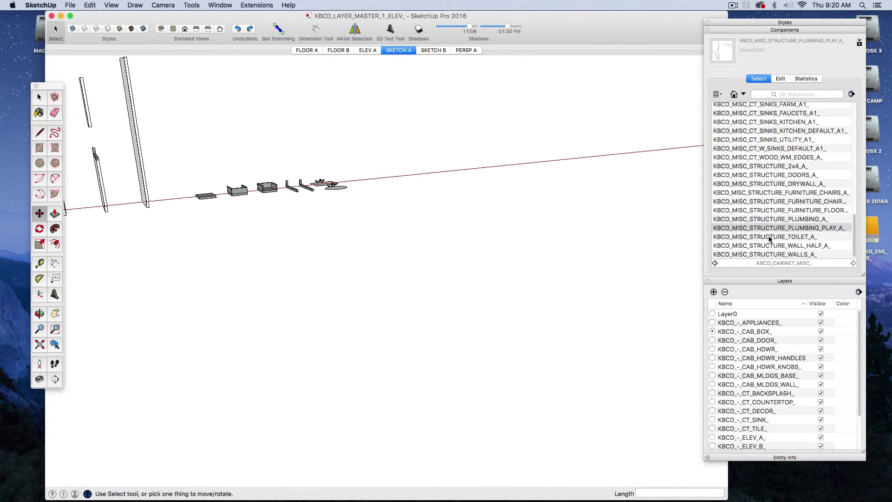
drag(770, 237, 350, 419)
key(super+z)
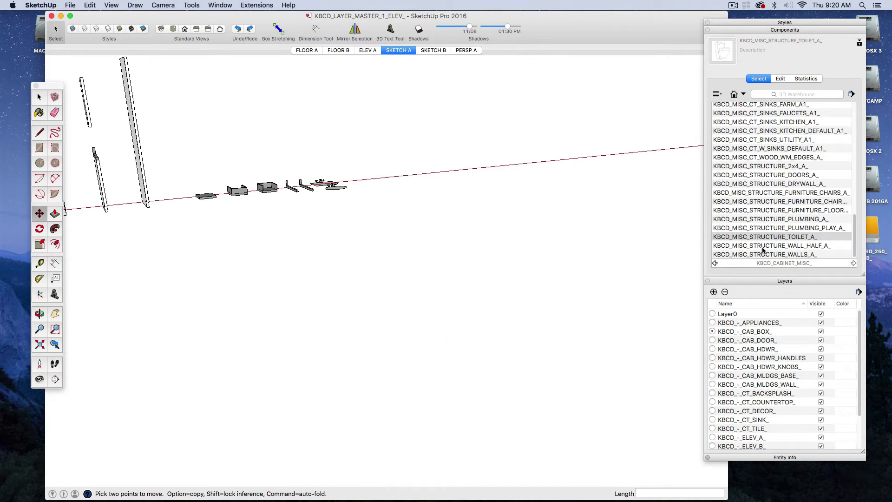
Place KBCD_MISC_STRUCTURE_WALL_HALF_A_ and KBCD_MISC_STRUCTURE_WALLS_A_ in turn on the open floor, undoing each placement
drag(762, 246, 351, 373)
scroll(663, 265, down, 3)
key(super+z)
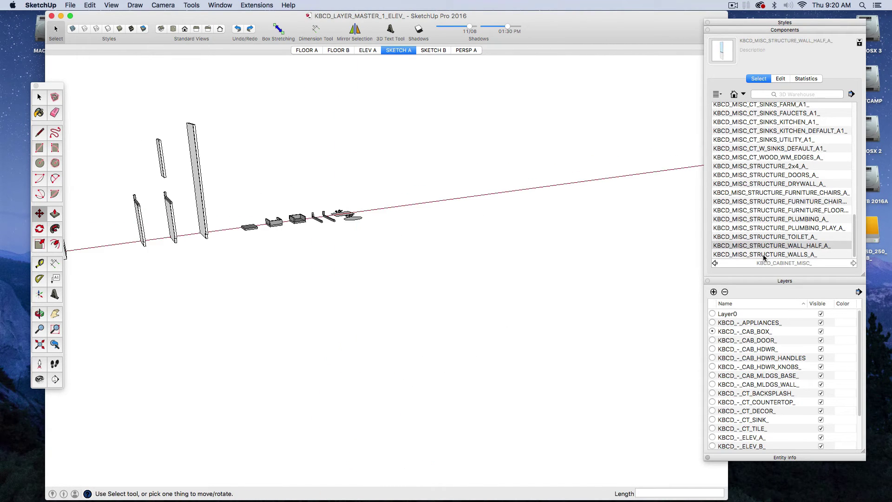
drag(762, 254, 335, 378)
scroll(261, 368, down, 3)
Open the KBCD_APPLIANCES_ component collection
scroll(779, 233, up, 15)
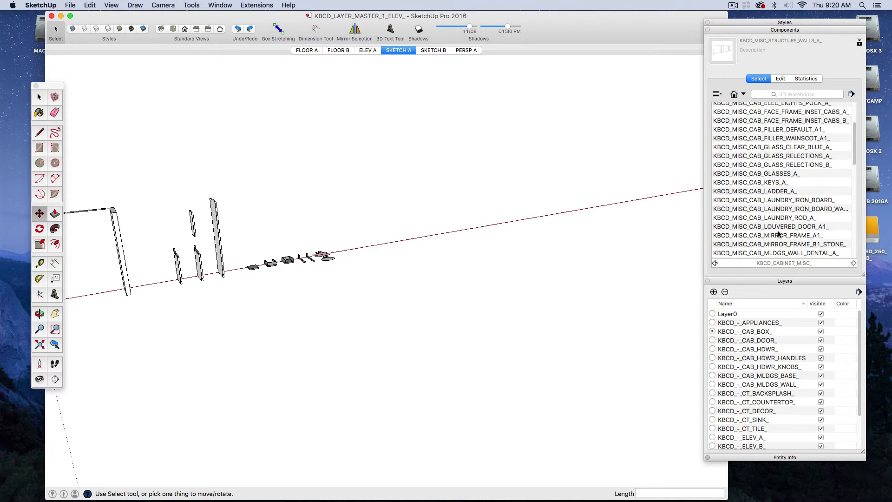
click(739, 93)
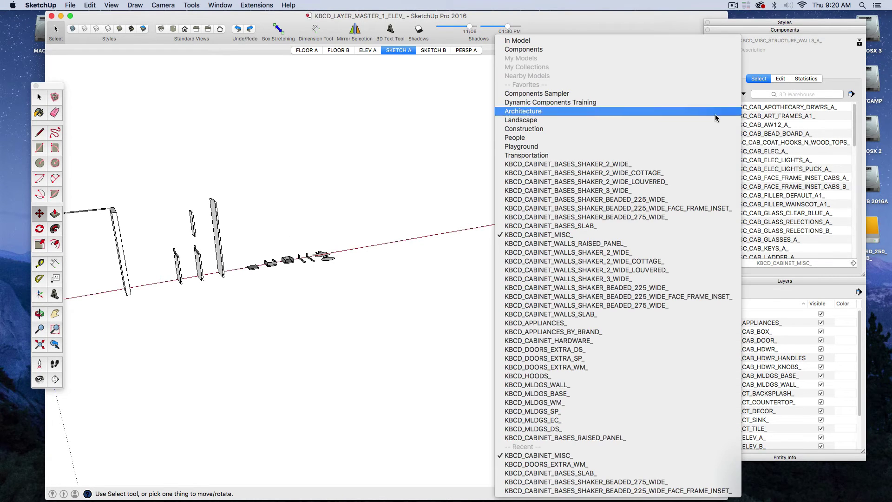
click(556, 324)
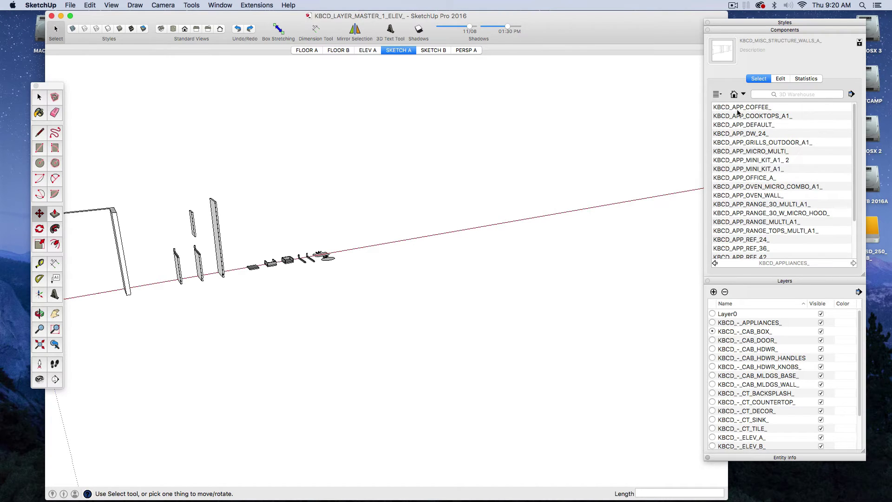
Place KBCD_APP_COFFEE_ and the KBCD_APP_COOKTOPS_A1_ set in turn on the open floor, removing each one
click(749, 111)
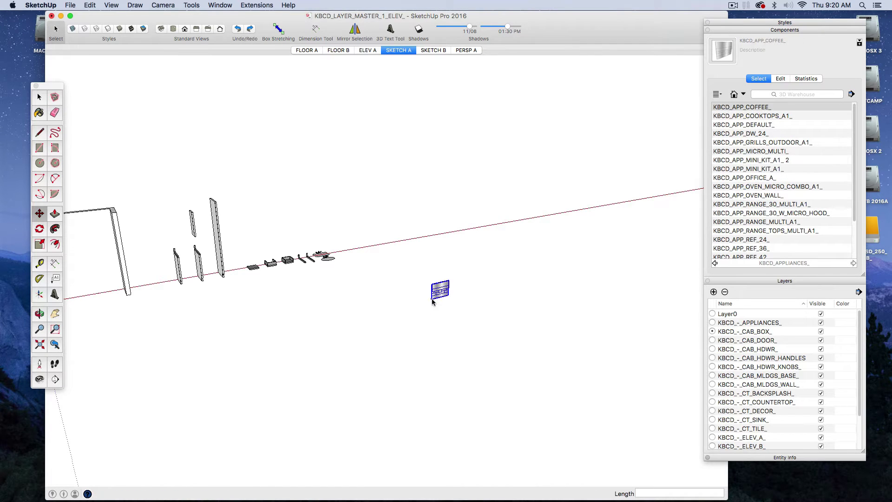
click(777, 118)
click(407, 349)
scroll(406, 325, up, 2)
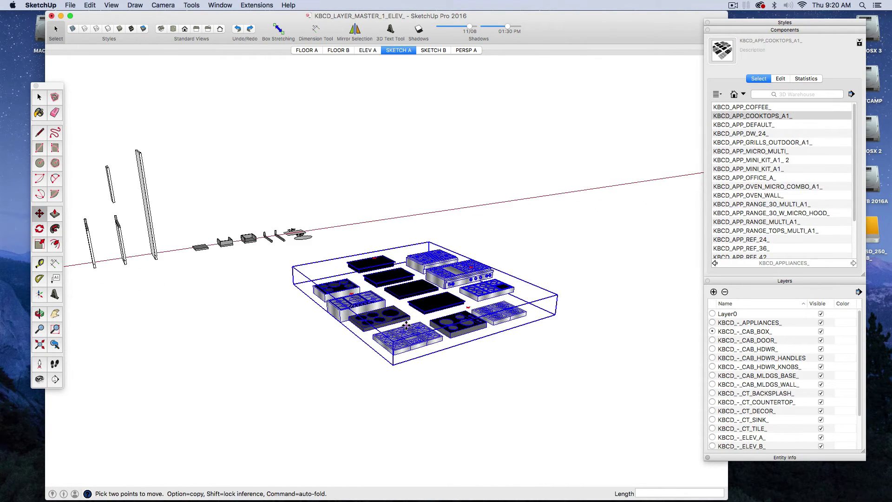
key(super+z)
Place the KBCD_APP_DW_24_, KBCD_APP_GRILLS_OUTDOOR_A1_ and KBCD_APP_MICRO_MULTI_ appliance sets one at a time, removing each
click(745, 134)
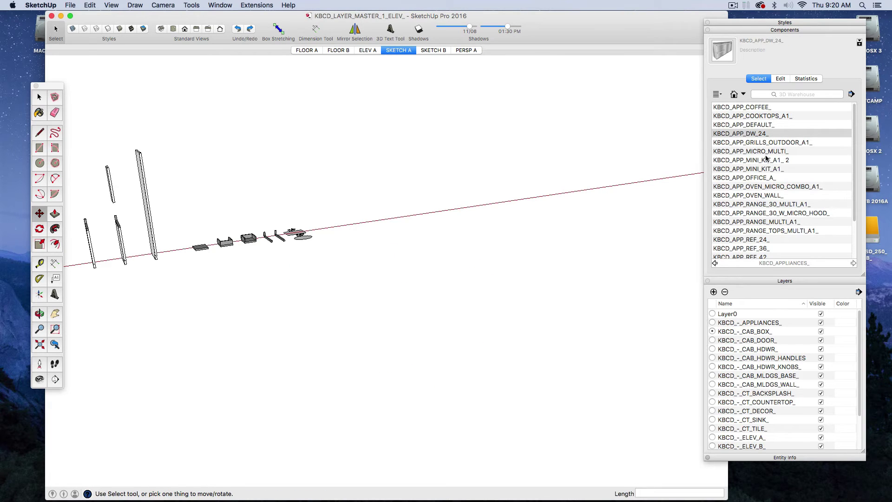
click(762, 142)
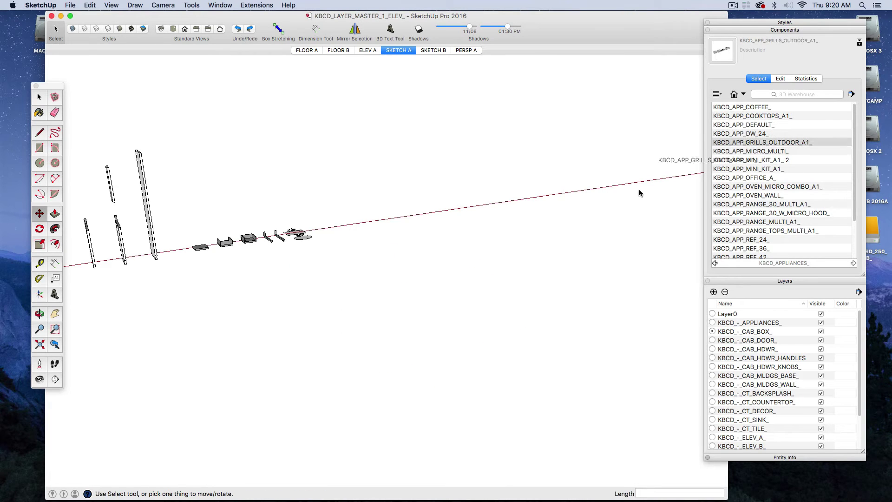
click(757, 152)
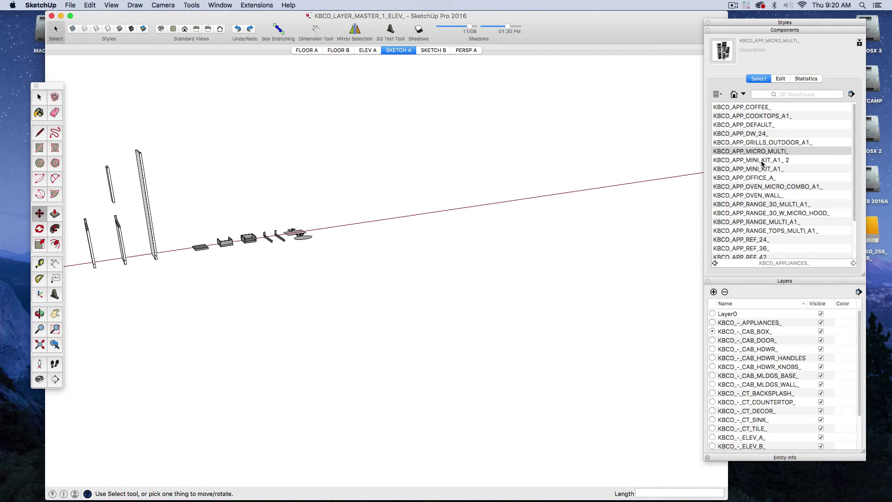
Place KBCD_APP_MINI_KIT_A1_ 2, KBCD_APP_OFFICE_A_ and KBCD_APP_RANGE_30_MULTI_A1_ one at a time on the open floor, removing each
click(762, 160)
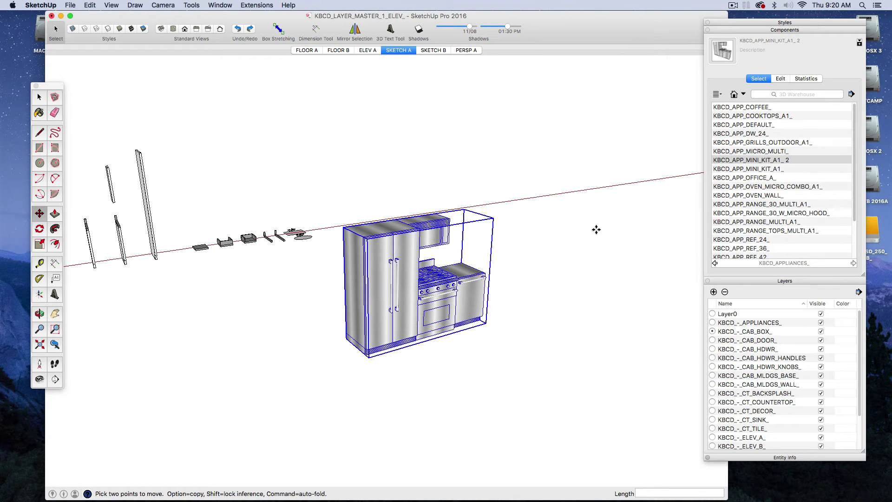
click(759, 179)
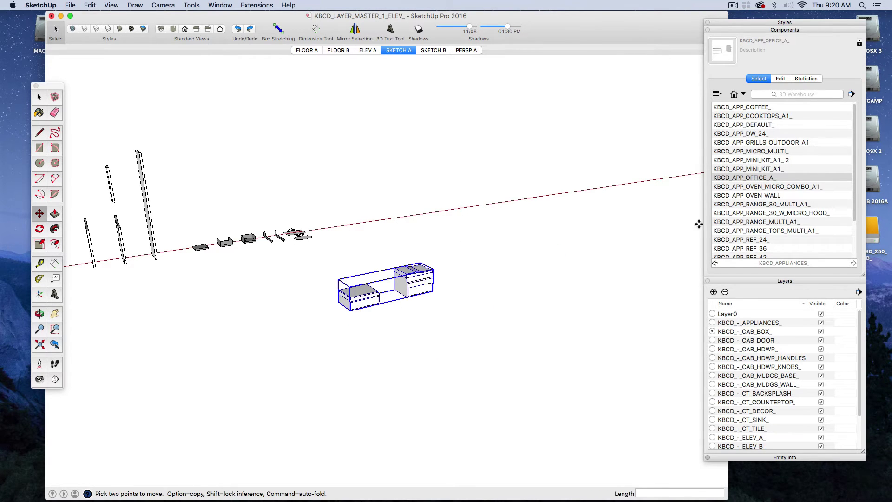
click(759, 205)
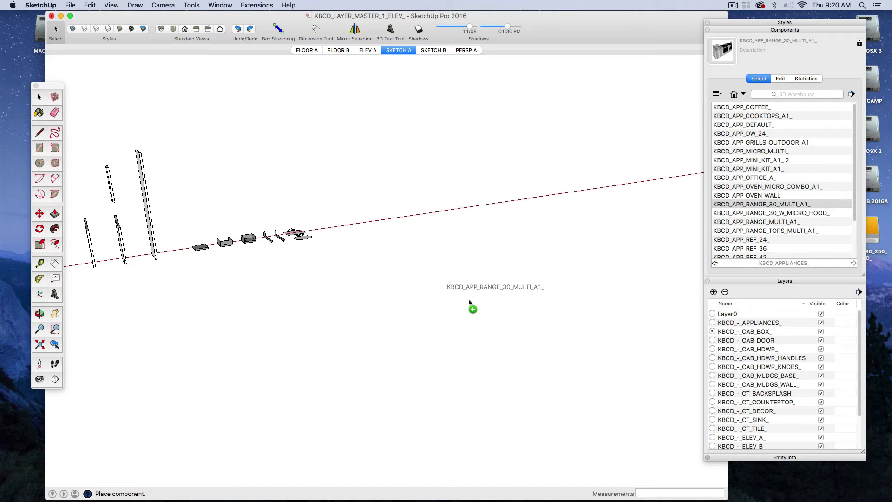
Place the refrigerator sets KBCD_APP_REF_24_, KBCD_APP_REF_36_ and KBCD_APP_REF_42_ one at a time, removing each
scroll(756, 221, down, 2)
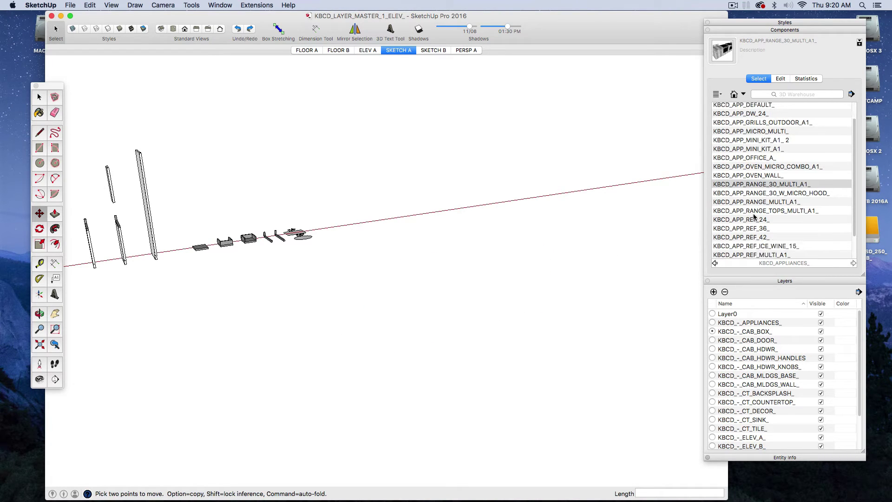
click(755, 218)
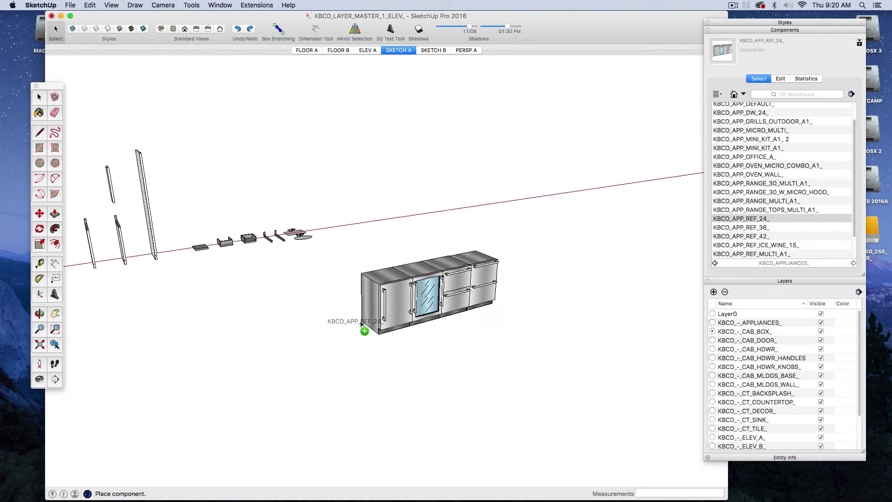
click(752, 227)
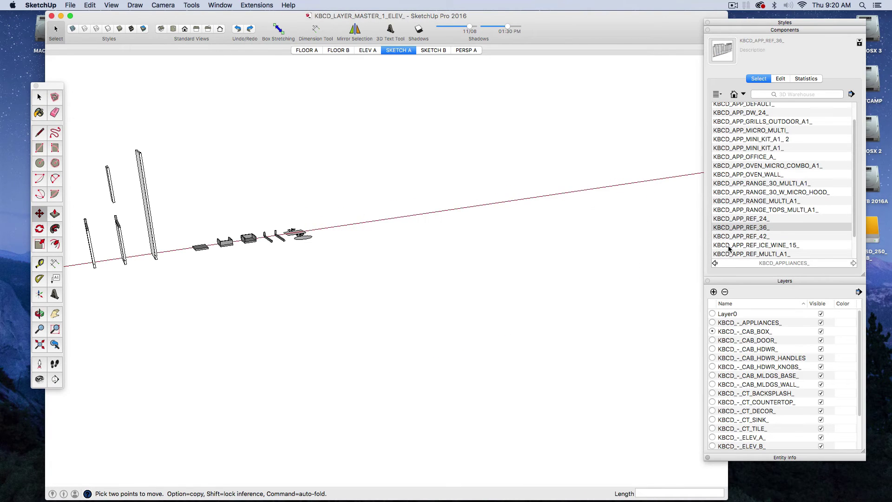
click(739, 236)
scroll(765, 209, down, 2)
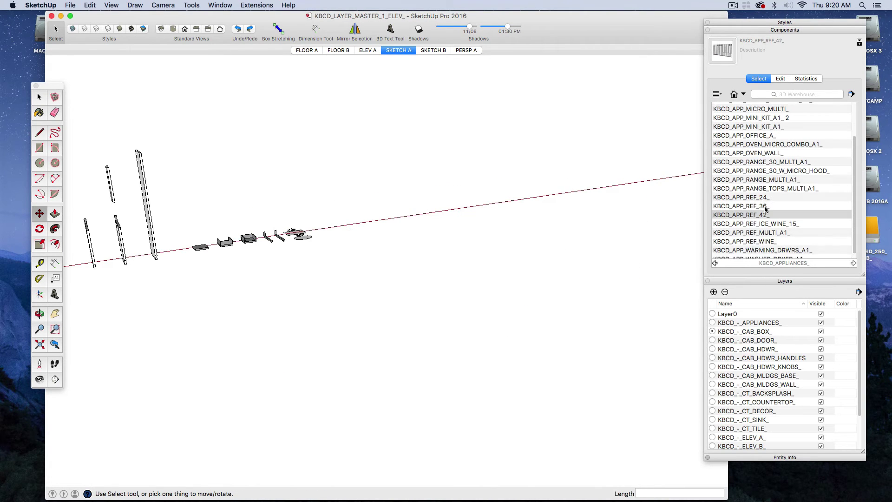
drag(729, 222, 372, 322)
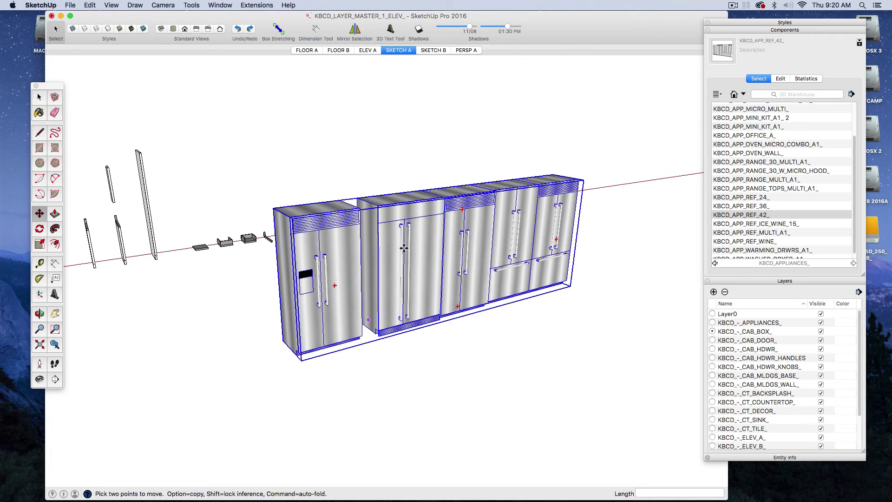
Place KBCD_APP_REF_WINE_ and KBCD_APP_WASHER_DRYER_A1_ in turn on the open floor, deleting each one
scroll(790, 218, down, 1)
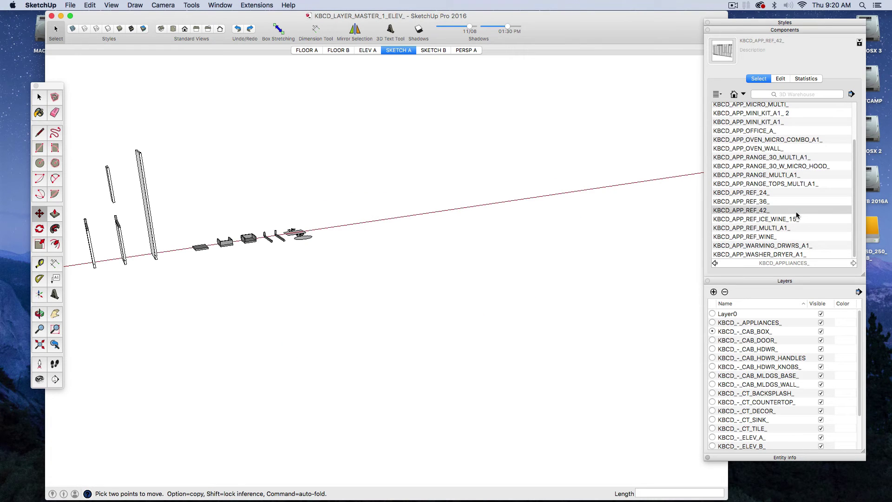
click(760, 237)
click(302, 373)
scroll(281, 319, down, 2)
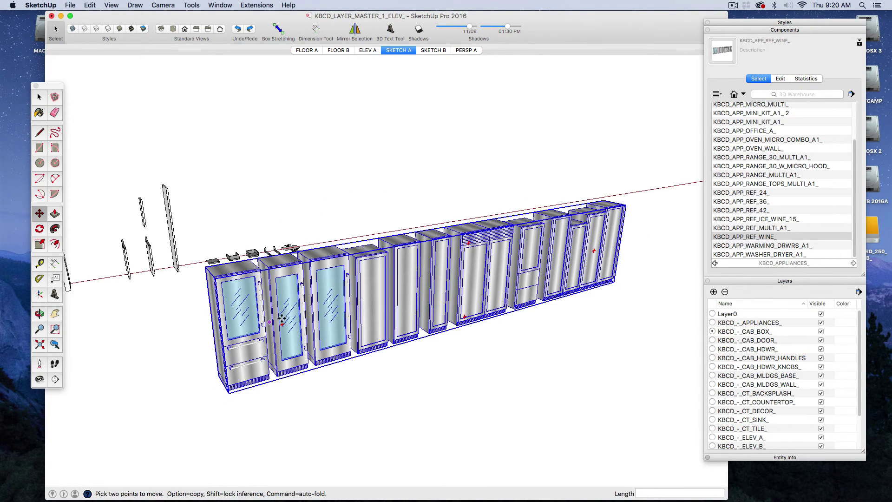
key(Delete)
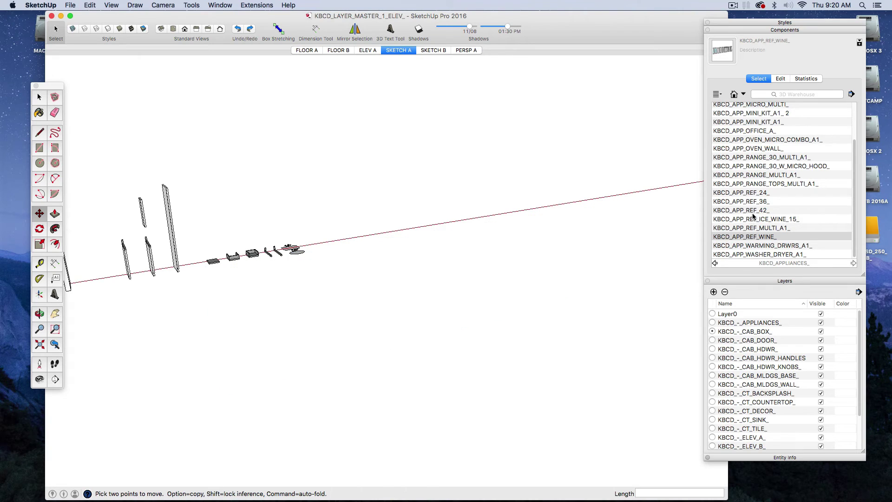
click(762, 253)
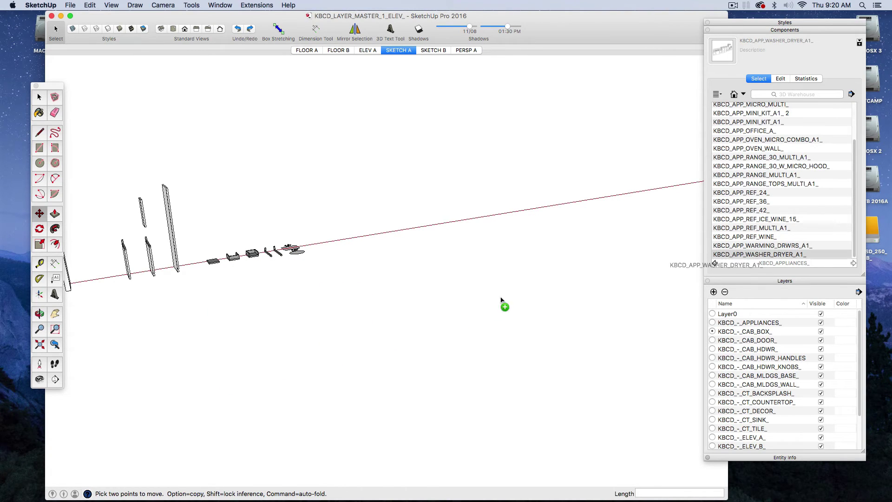
click(291, 347)
key(Delete)
Open the KBCD_APPLIANCES_BY_BRAND_ collection, and place and remove its ALFRESCO and BEST appliance sets in turn
click(744, 94)
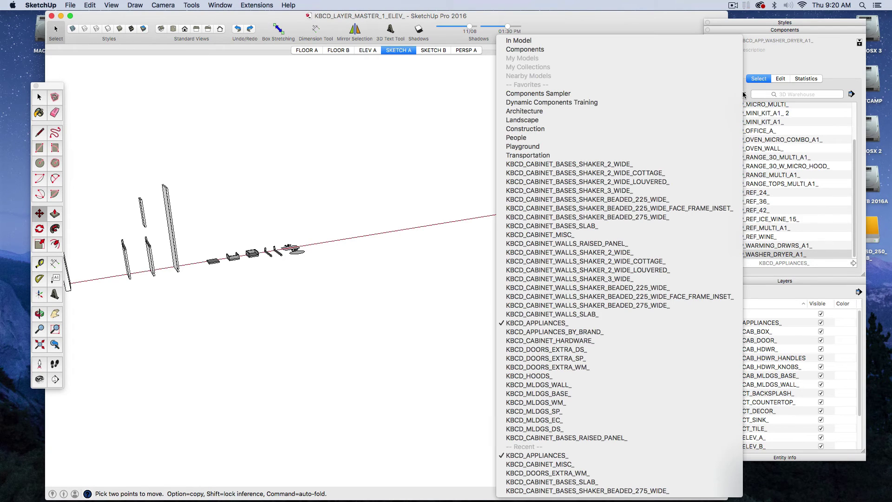
click(580, 332)
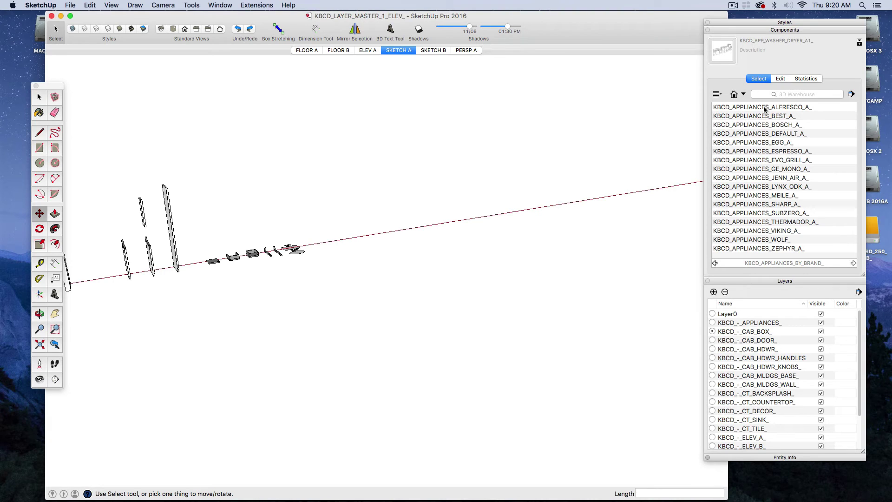
click(765, 109)
click(762, 116)
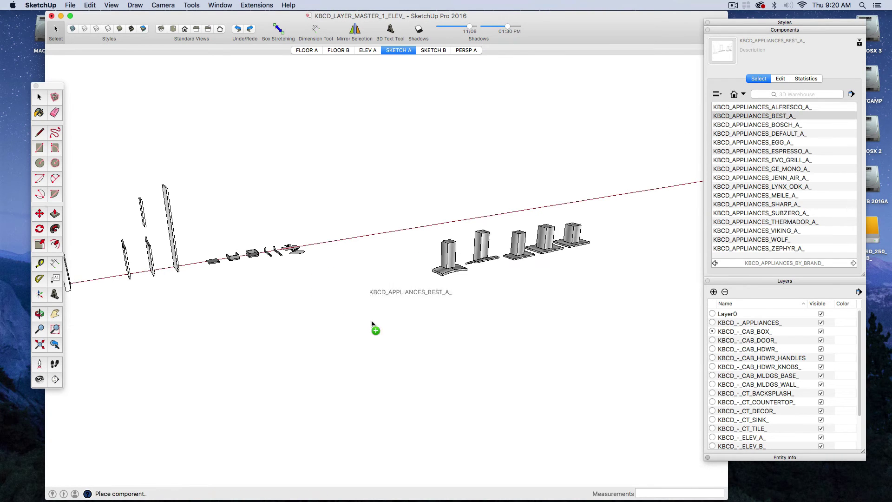
drag(372, 324, 303, 369)
key(Delete)
Place KBCD_APPLIANCES_BOSCH_A_ and KBCD_APPLIANCES_DEFAULT_A_ in turn on the open floor, deleting each one
drag(768, 126, 321, 370)
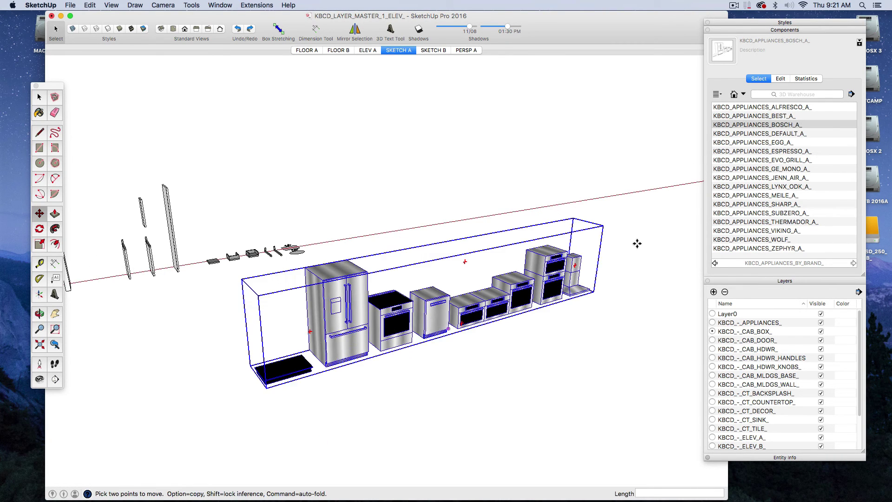
key(Delete)
drag(782, 135, 342, 323)
key(Delete)
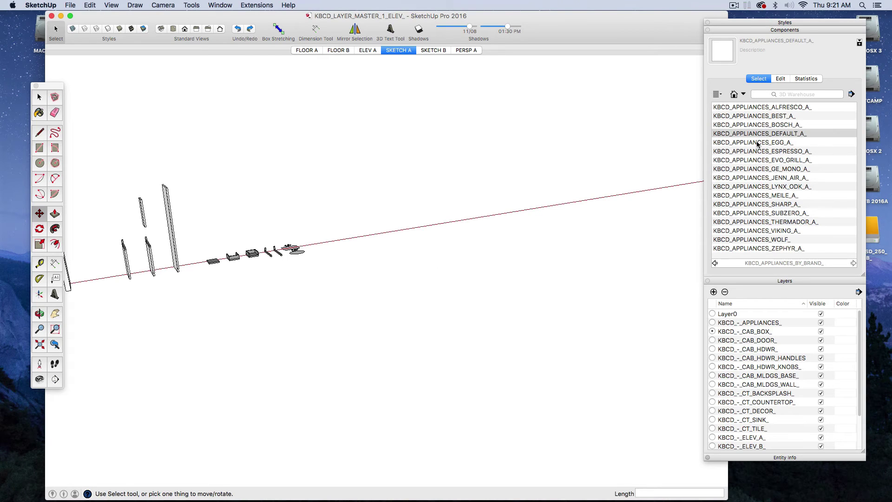
Place the KBCD_APPLIANCES EGG, ESPRESSO and EVO_GRILL components one at a time on the open floor, deleting each
drag(758, 144, 338, 330)
key(Delete)
drag(743, 152, 334, 330)
drag(752, 162, 360, 354)
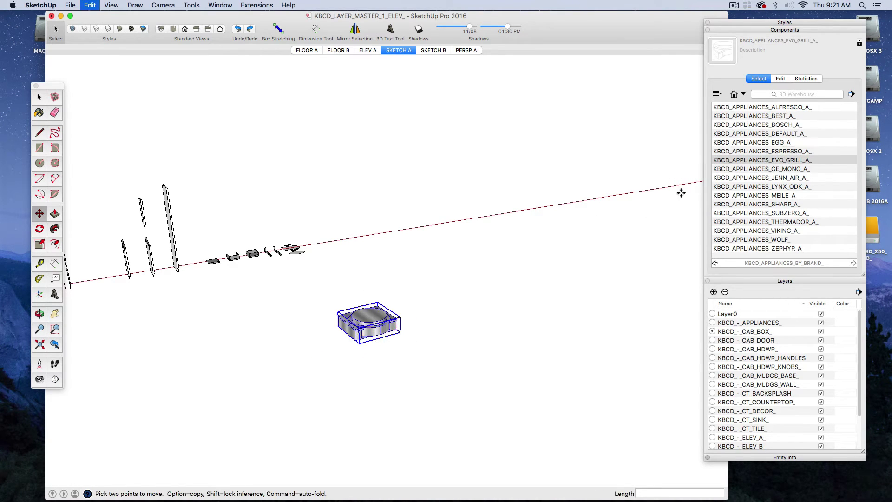
key(Delete)
Place the KBCD_APPLIANCES_GE_MONO_A_ and KBCD_APPLIANCES_JENN_AIR_A_ sets in turn on the open floor, deleting each one
drag(742, 170, 279, 390)
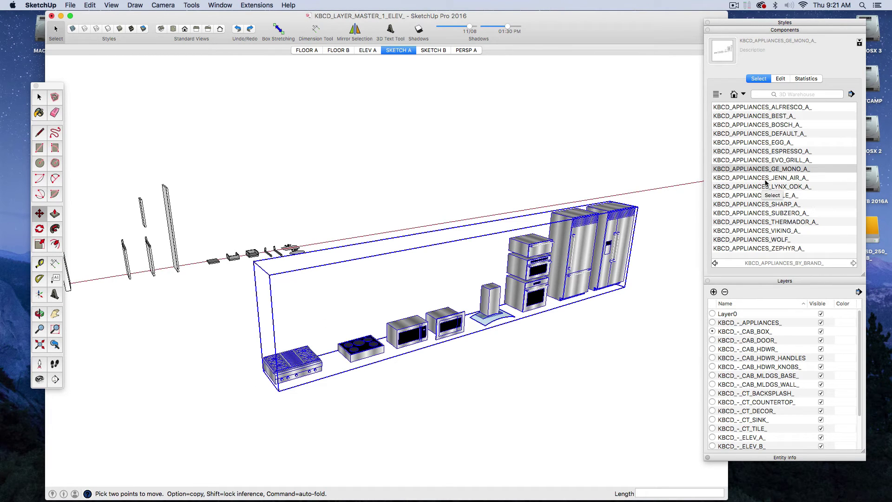
key(Delete)
drag(764, 178, 348, 388)
key(Delete)
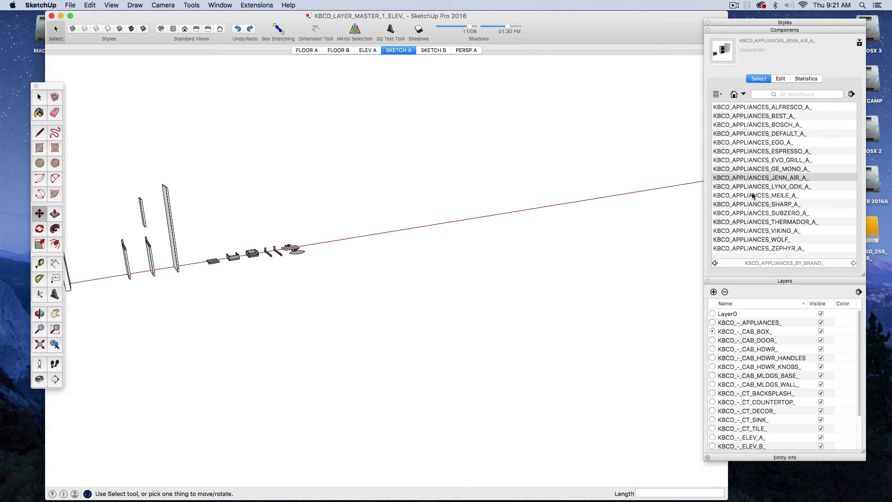
Place the KBCD_APPLIANCES LYNX_ODK, MEILE and SHARP brand sets one at a time on the open floor, deleting each
drag(752, 186, 250, 393)
key(Delete)
key(Delete)
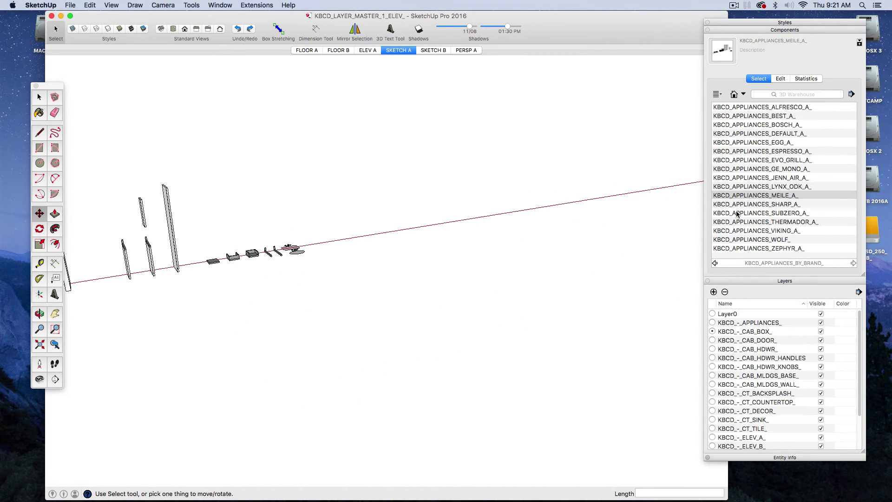
drag(739, 204, 325, 381)
key(Delete)
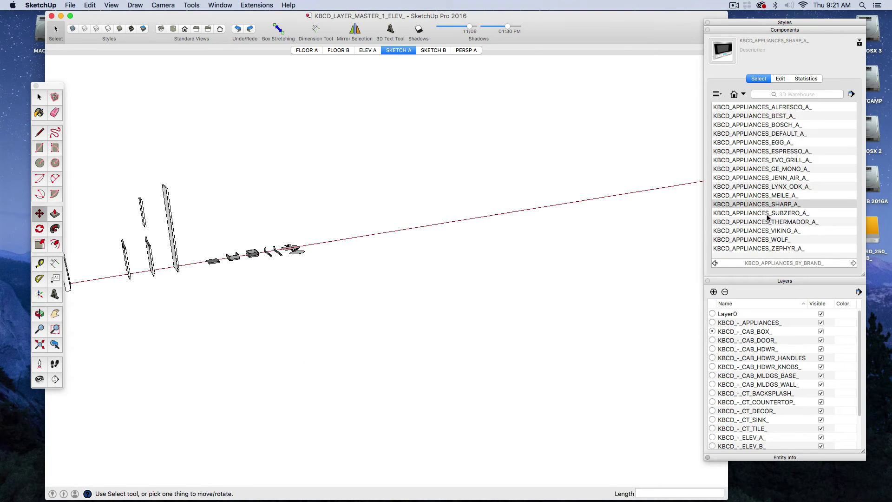
Place the KBCD_APPLIANCES_SUBZERO_A_ and KBCD_APPLIANCES_THERMADOR_A_ sets in turn on the open floor, deleting each one
drag(767, 217, 392, 384)
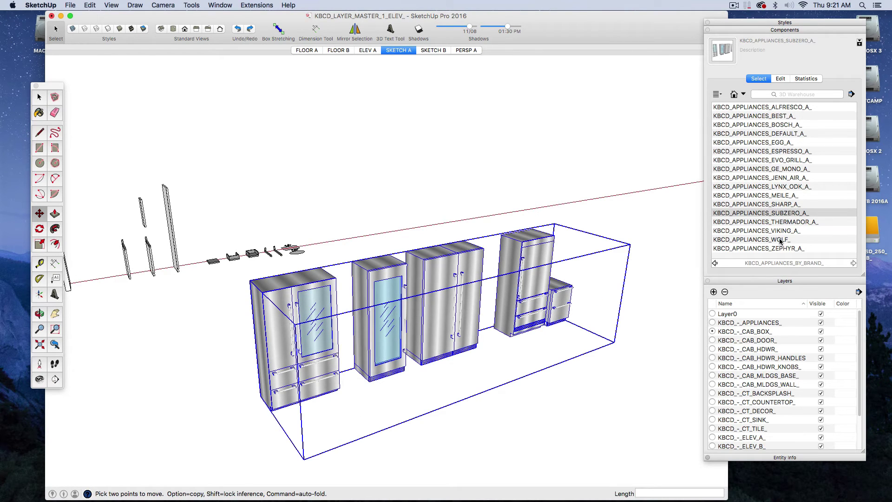
key(Delete)
drag(762, 221, 211, 365)
key(Delete)
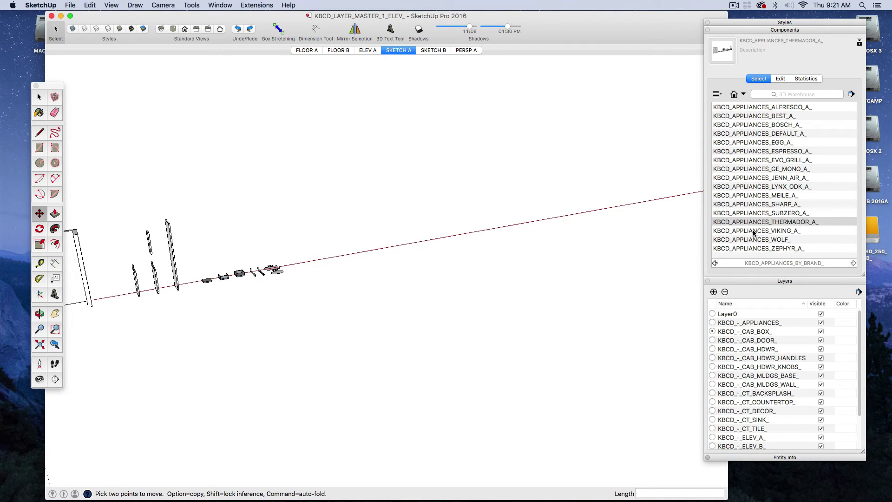
Place the KBCD_APPLIANCES_VIKING_A_ and KBCD_APPLIANCES_ZEPHYR_A_ sets in turn on the open floor, deleting each one
drag(753, 232, 293, 392)
key(Delete)
key(Delete)
drag(753, 248, 334, 386)
scroll(335, 384, up, 4)
key(Delete)
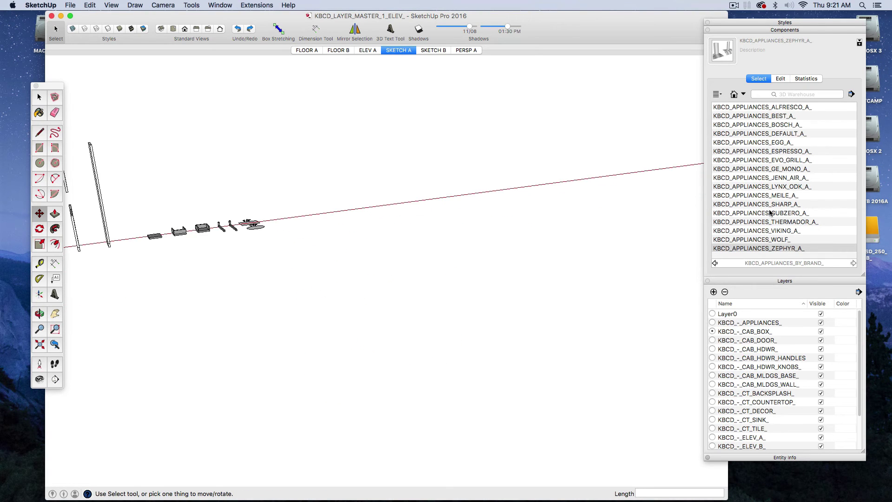
From the KBCD_CABINET_HARDWARE_ collection, place KBCD_CAB_HDWR_HANDLE_A1_ and KBCD_CAB_HDWR_HANDLE_B1_ in turn on the open floor, deleting each one
click(743, 93)
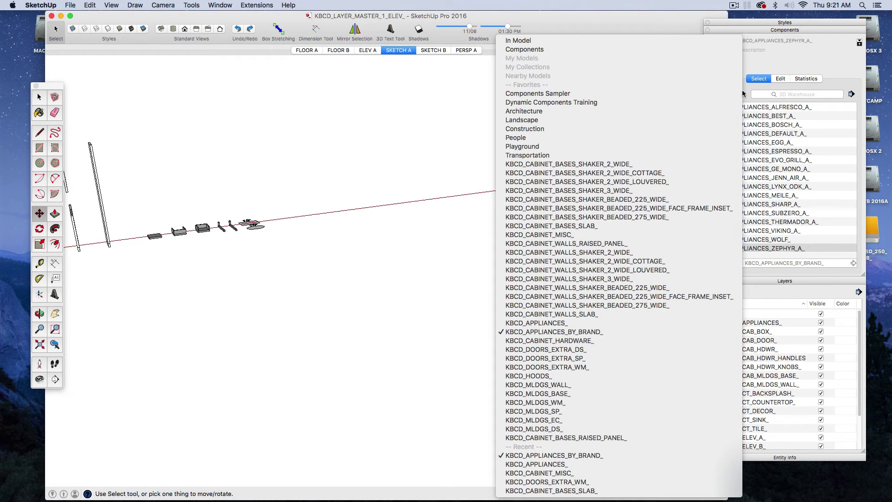
click(575, 341)
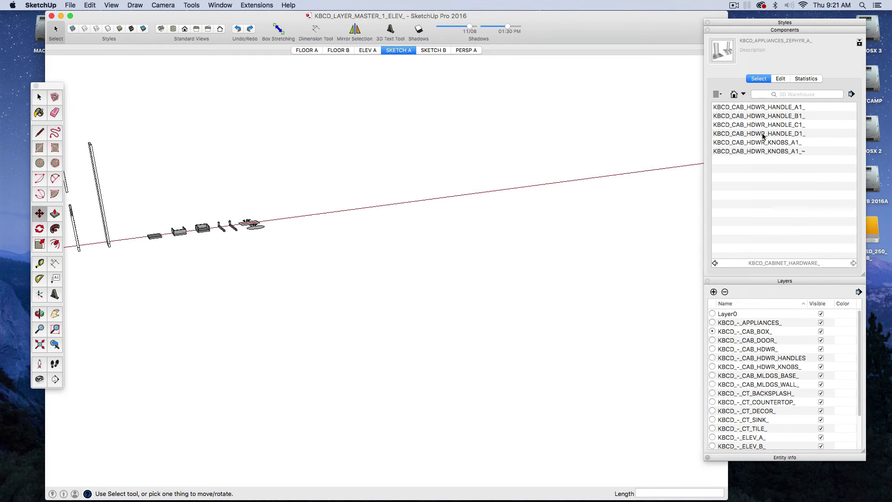
click(767, 109)
scroll(325, 344, up, 3)
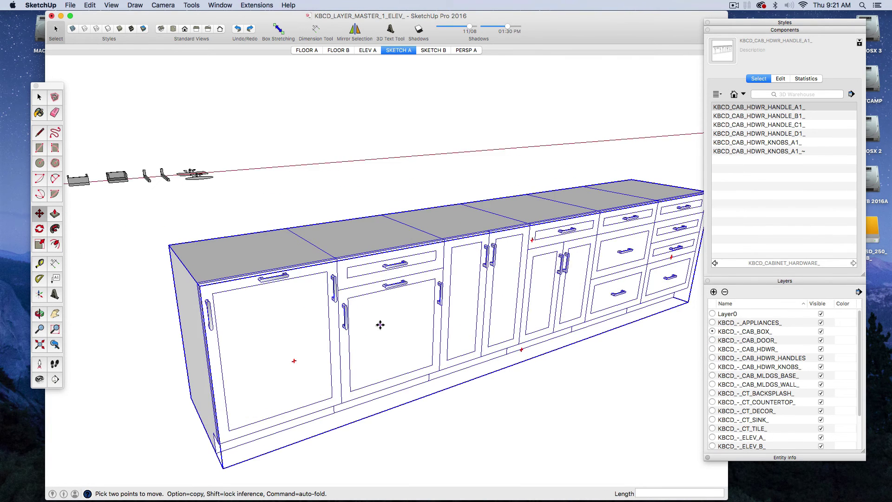
scroll(380, 324, up, 1)
key(Delete)
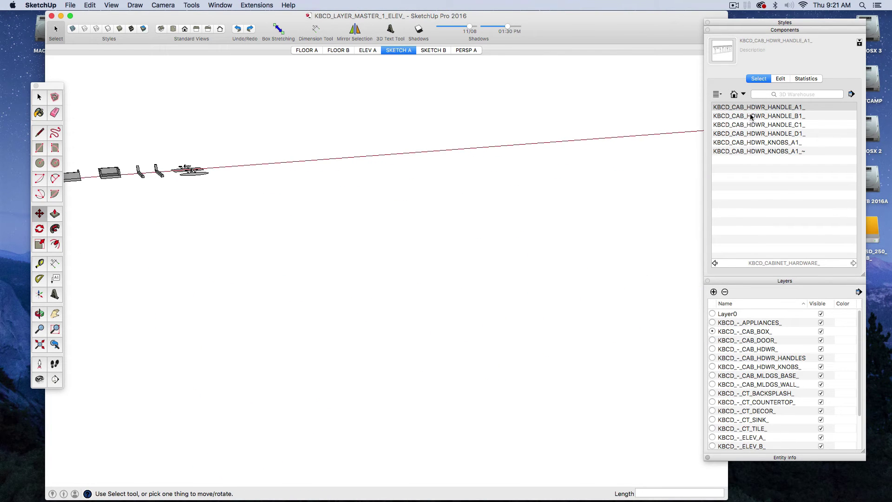
click(752, 117)
key(Delete)
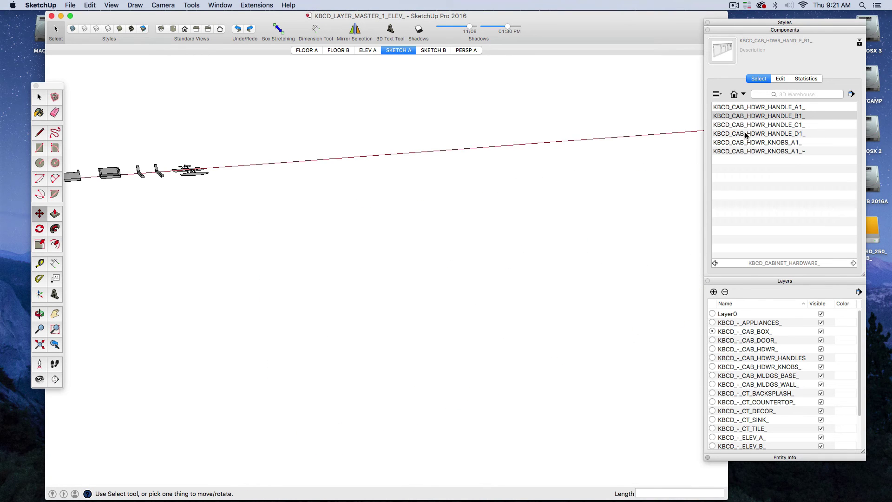
Place the KBCD_CAB_HDWR HANDLE_C1, HANDLE_D1 and KNOBS_A1 cabinet sets one at a time on the open floor, removing each
click(754, 125)
click(255, 420)
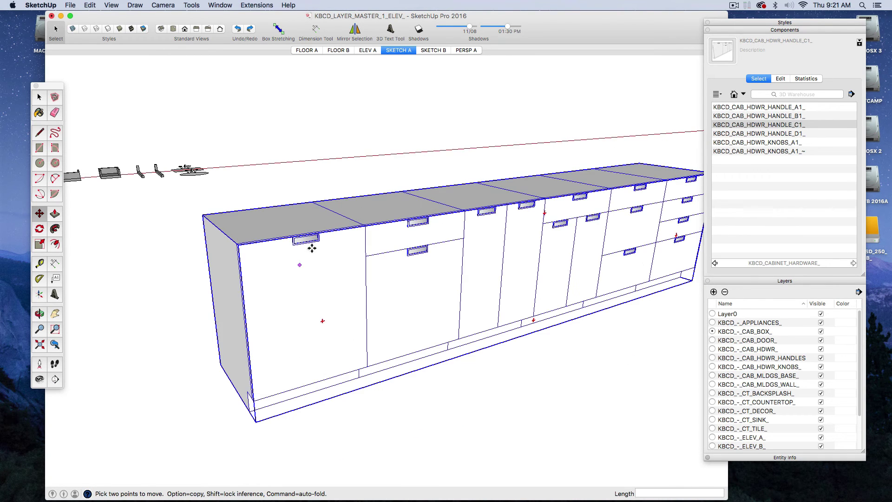
key(Delete)
click(785, 134)
click(256, 429)
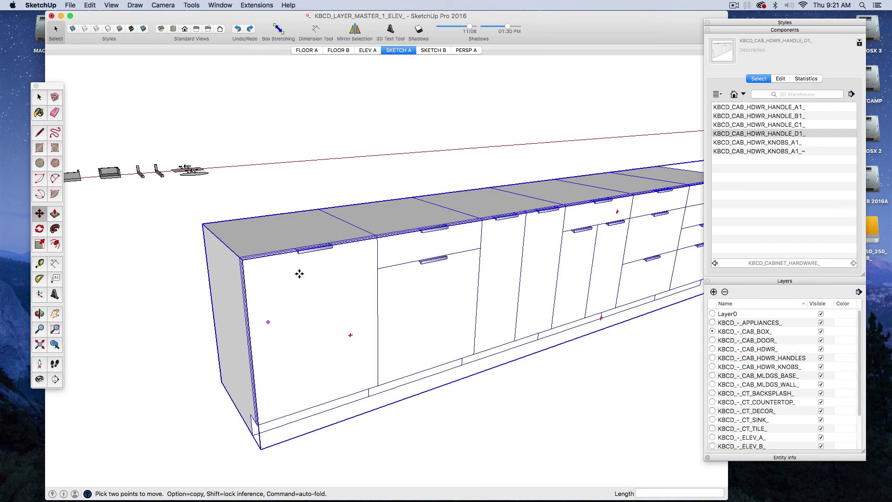
key(Delete)
click(757, 142)
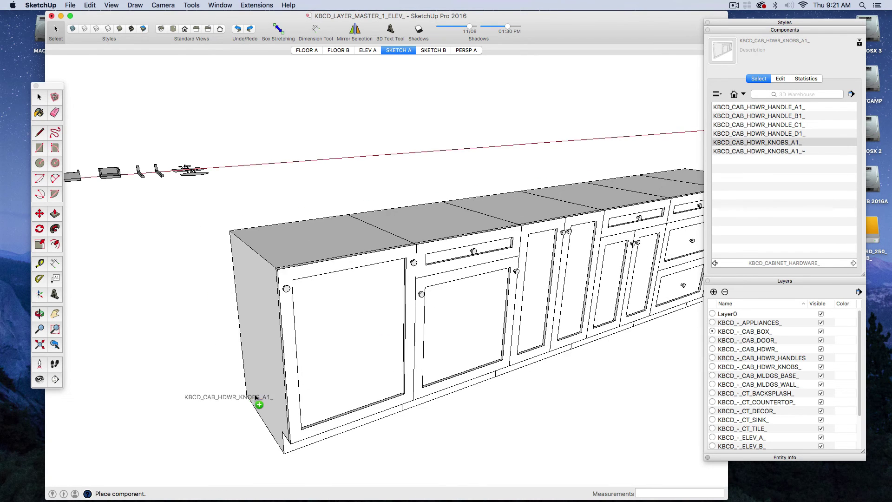
Show the components in the KBCD_DOORS_EXTRA_SP_ collection
click(736, 95)
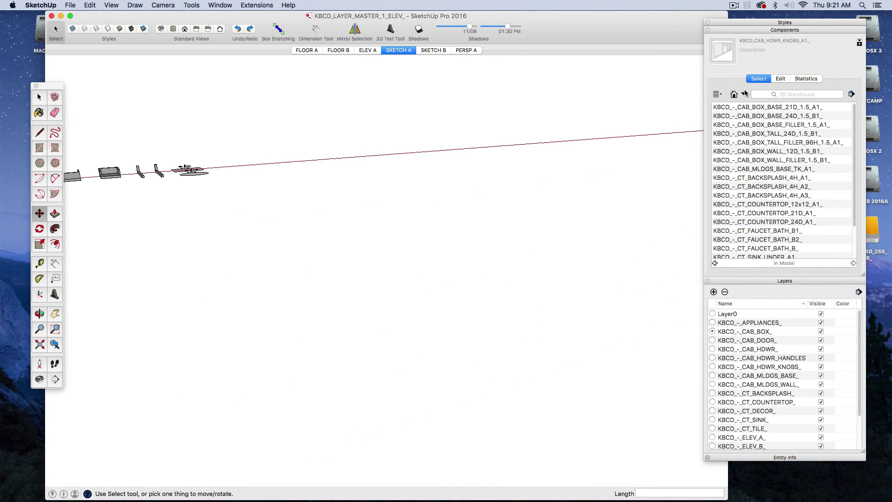
click(745, 94)
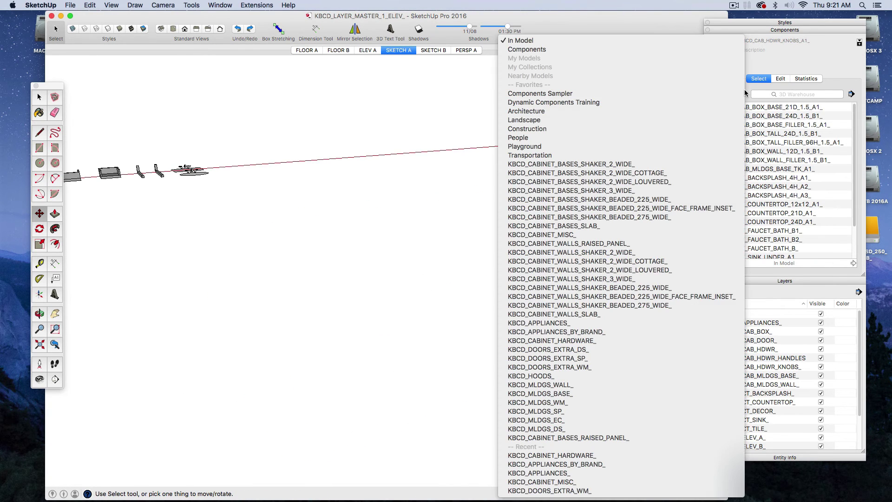
click(564, 359)
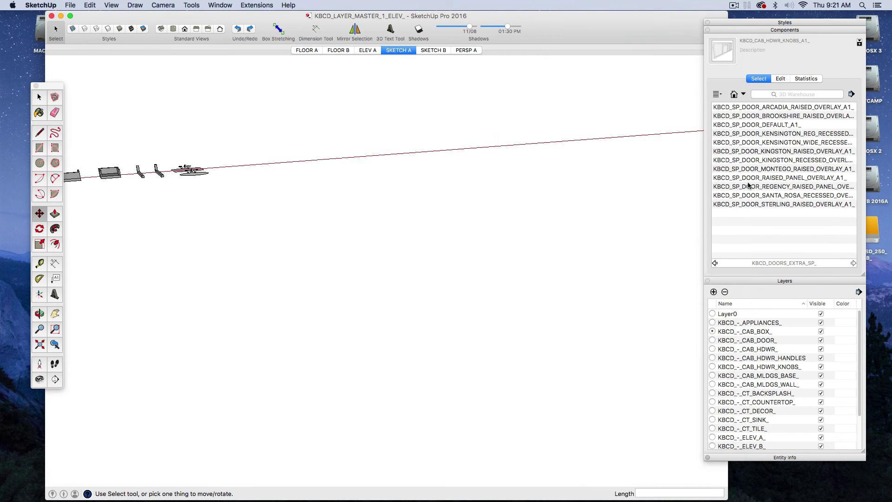
From the KBCD_HOODS_ collection, place the KBCD_HOODS_METAL_A1_ set on the open floor and remove it again
click(742, 95)
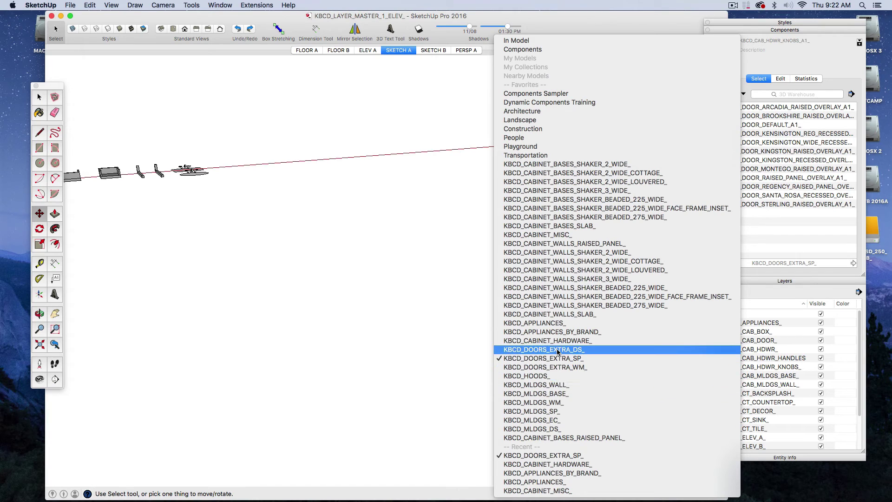
click(549, 377)
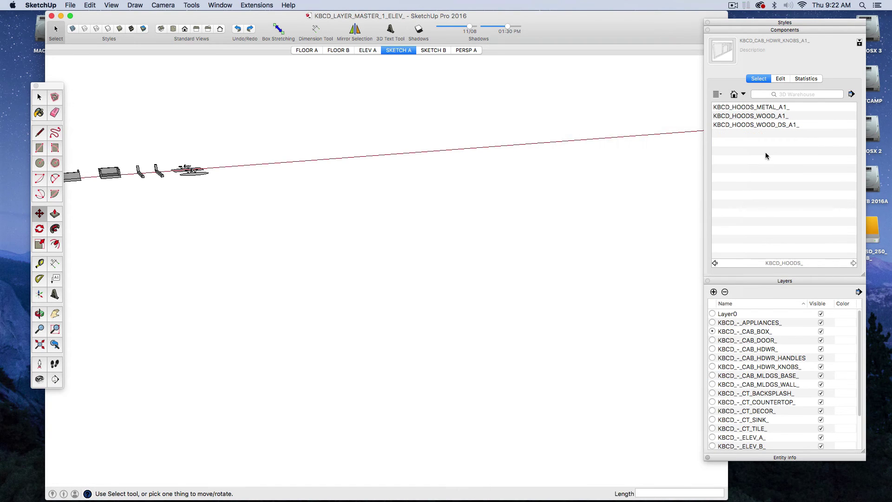
click(753, 107)
click(302, 382)
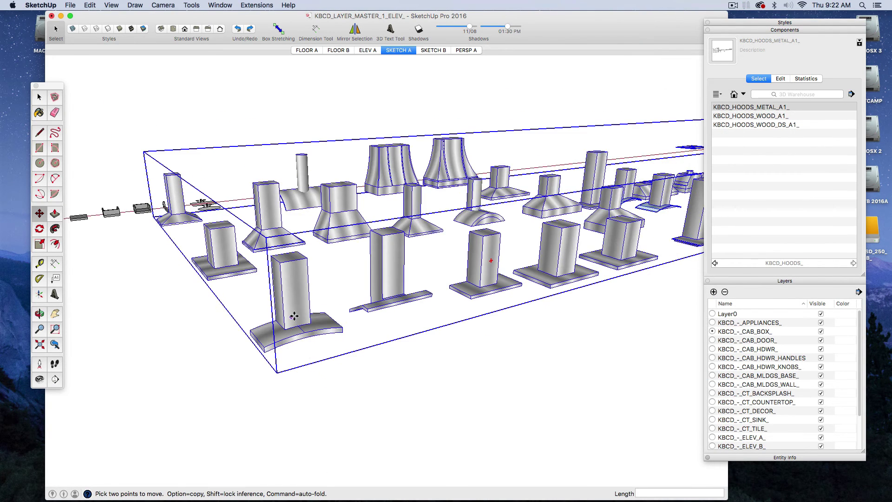
key(super+z)
Place the KBCD_HOODS_WOOD_A1_ set on the open floor and undo its placement
click(728, 120)
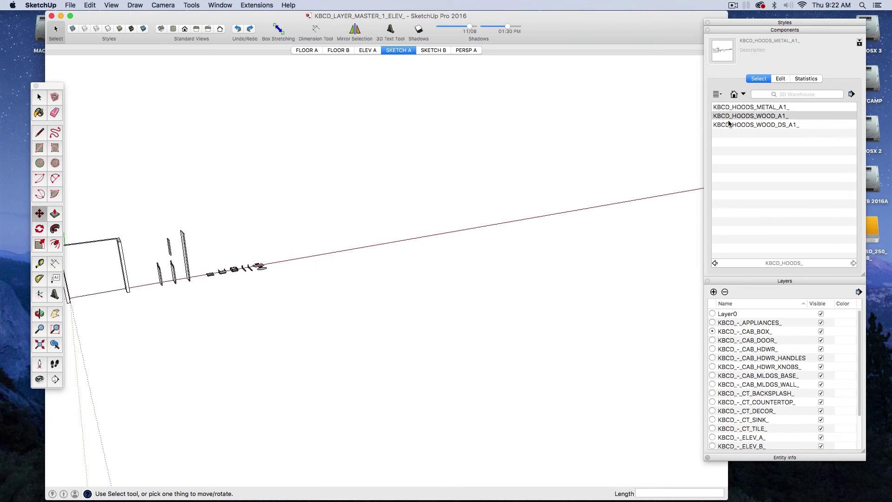
drag(313, 365, 303, 372)
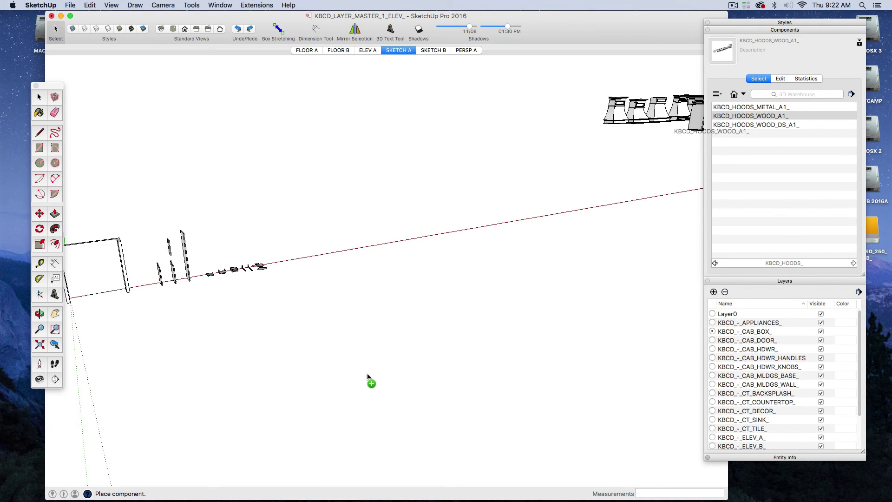
drag(373, 364, 439, 265)
scroll(372, 363, down, 5)
key(super+z)
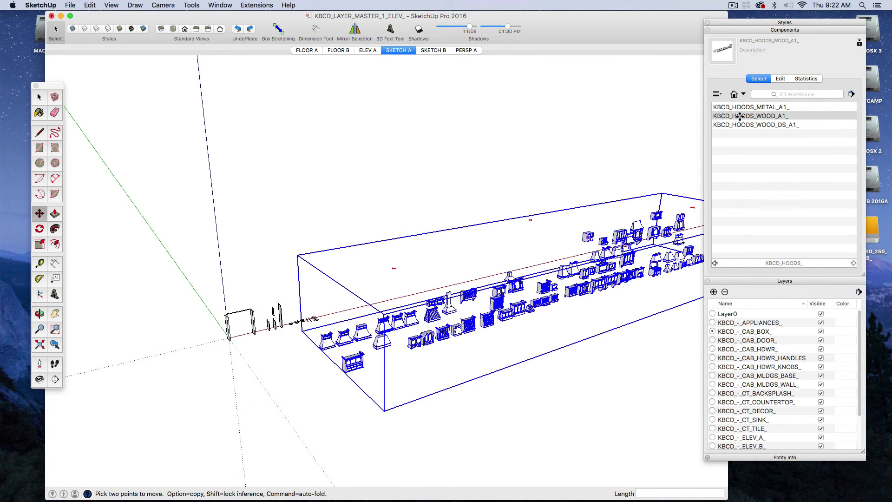
key(super+z)
From the KBCD_MLDGS_WALL_ collection, place the KBCD_CAB_MLDGS_WALL_ALL_A1_ set on the open floor and undo its placement
click(744, 95)
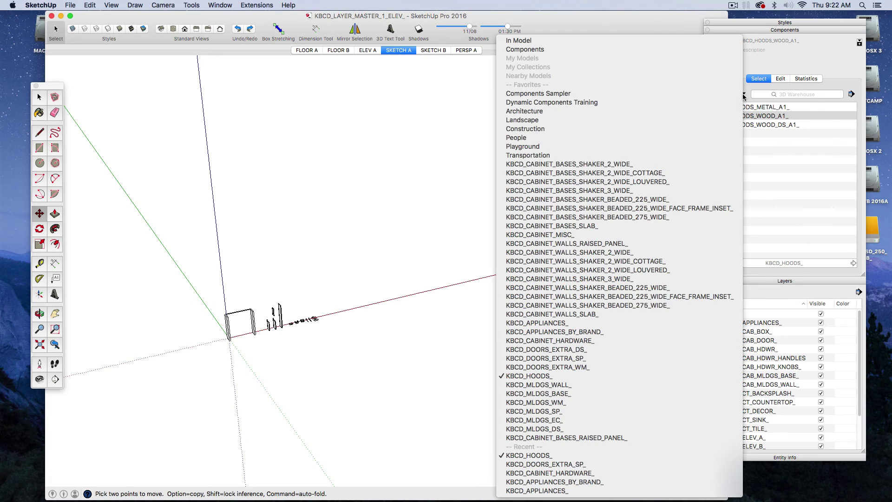
click(579, 386)
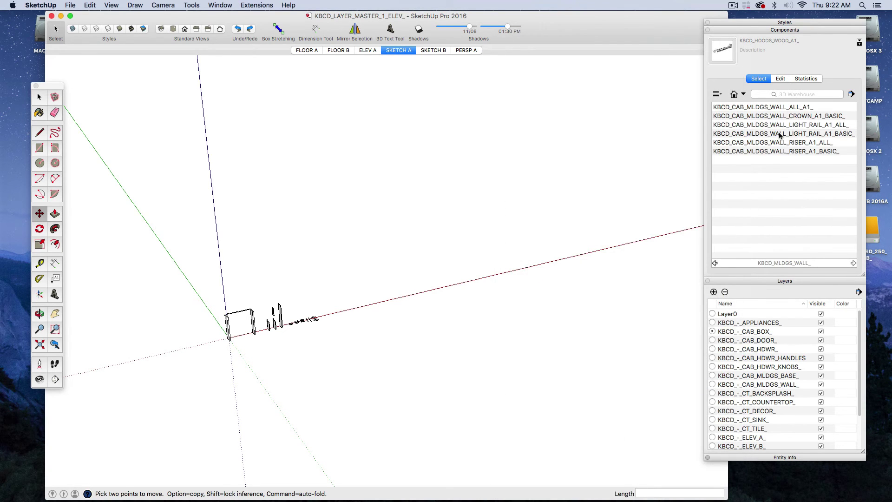
click(772, 106)
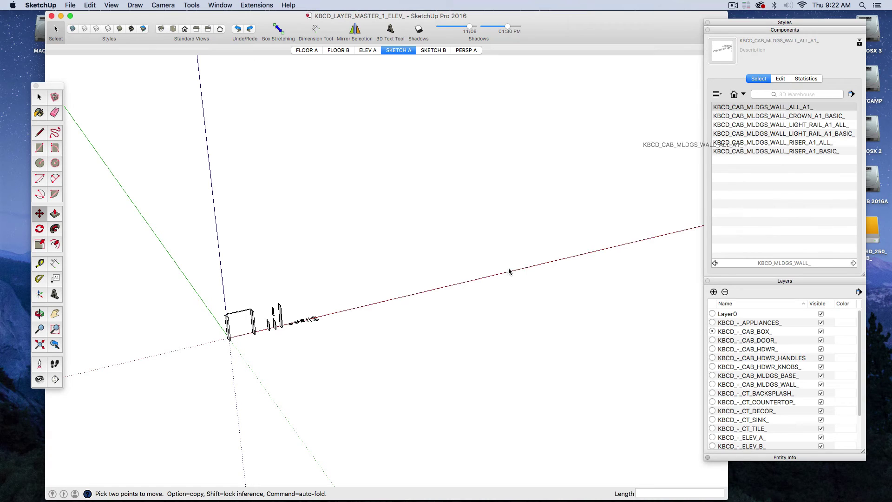
click(389, 349)
scroll(389, 350, up, 5)
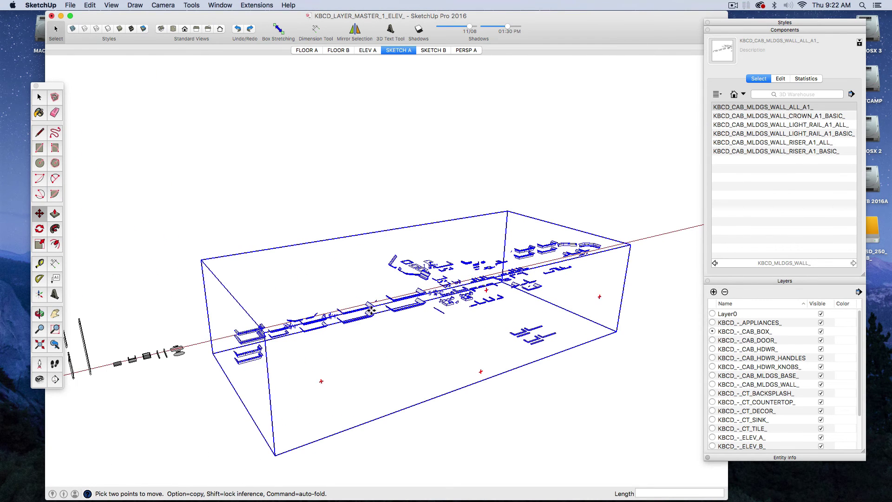
key(super+z)
Place the KBCD_CAB_MLDGS_WALL CROWN_A1_BASIC, LIGHT_RAIL_A1_ALL and LIGHT_RAIL_A1_BASIC sets one at a time, undoing each placement
click(786, 116)
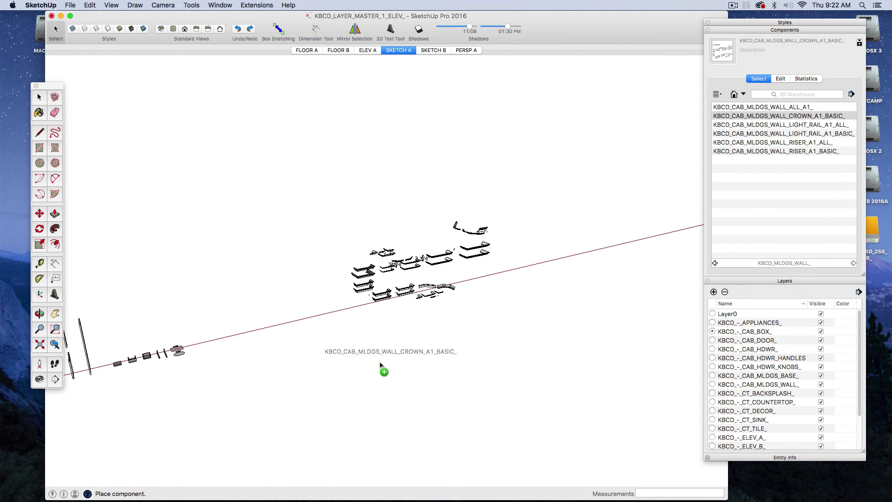
click(802, 124)
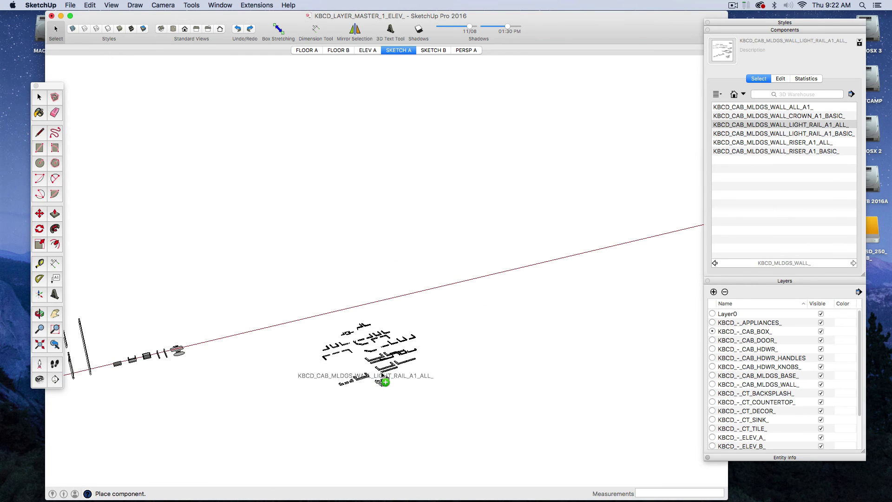
click(379, 372)
scroll(378, 373, up, 5)
key(super+z)
click(804, 134)
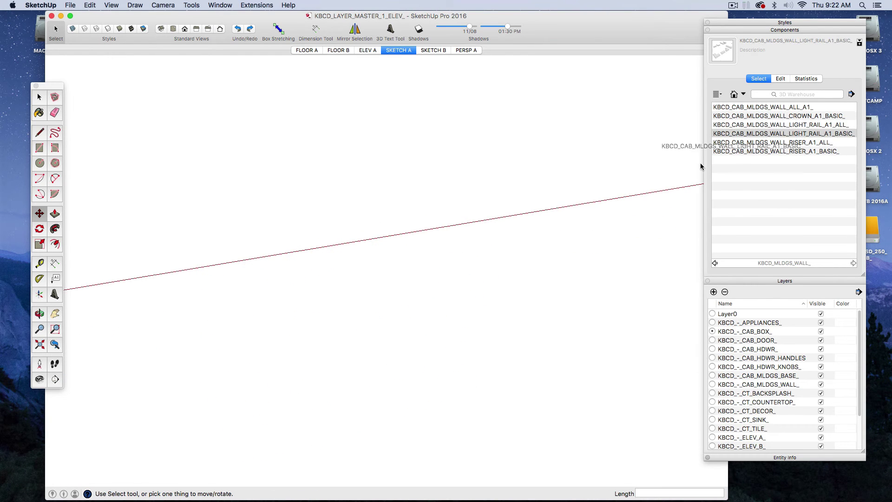
click(333, 360)
key(super+z)
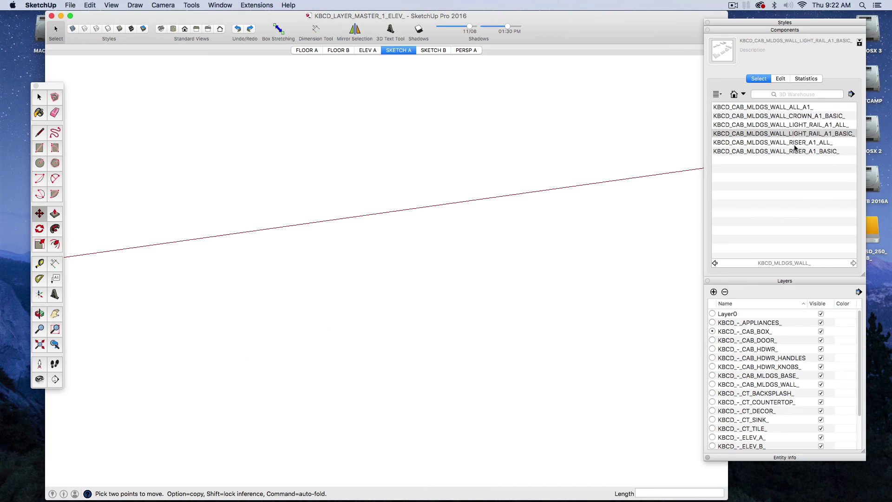
Place the KBCD_CAB_MLDGS_WALL_RISER_A1_ALL_ and KBCD_CAB_MLDGS_WALL_RISER_A1_BASIC_ sets in turn on the open floor, undoing each placement
click(790, 142)
click(380, 357)
key(super+z)
click(767, 151)
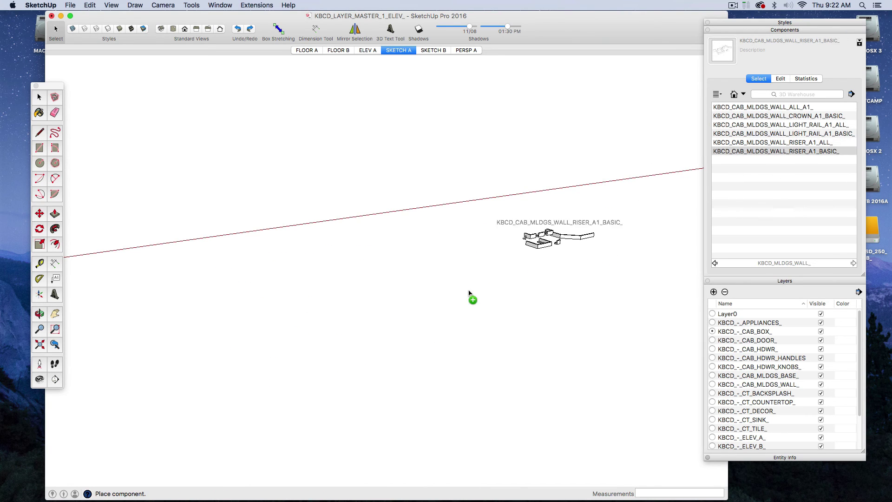
click(303, 363)
key(super+z)
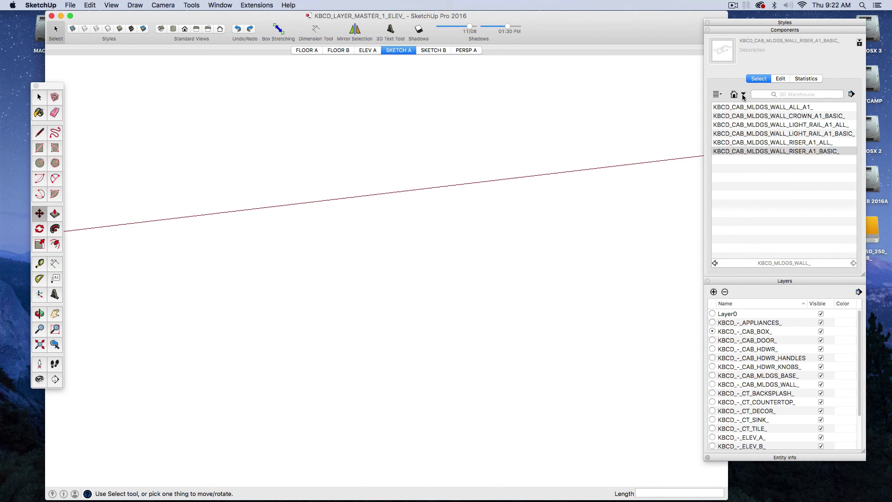
From the KBCD_MLDGS_BASE_ collection, place the KBCD_CAB_MLDGS_BASE_TK_A1_ALL_W_VAL_ and TK_A2_ALL_ toe-kick sets in turn, removing each one
click(743, 95)
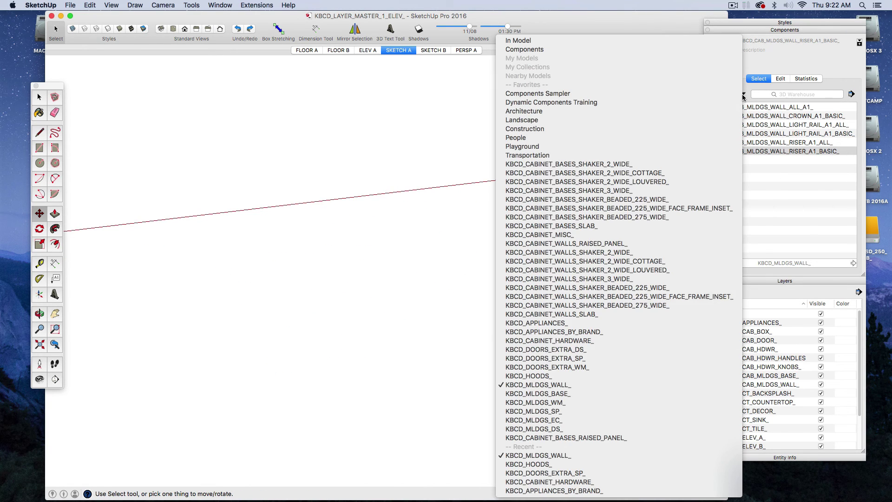
click(549, 394)
click(756, 108)
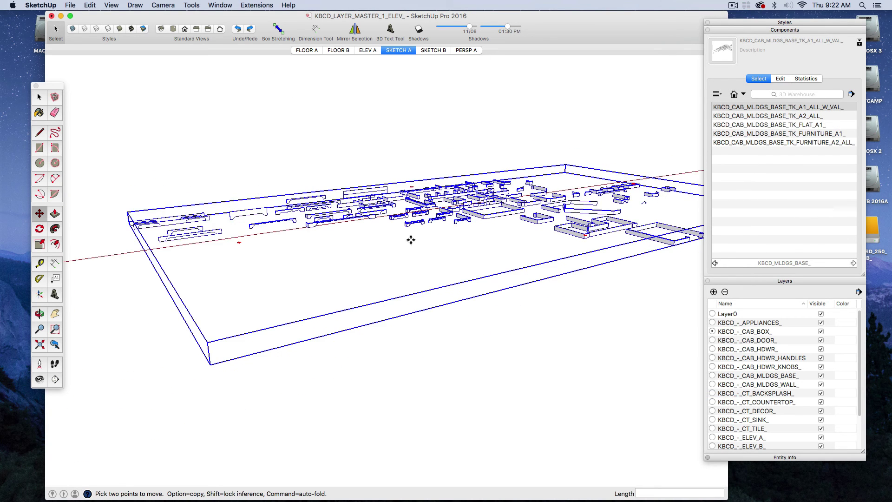
middle_click(382, 267)
click(769, 117)
click(317, 314)
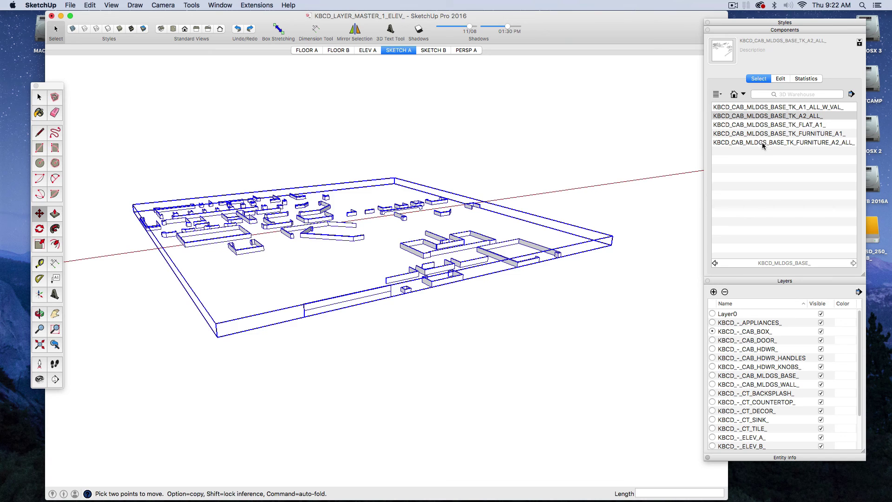
key(super+z)
Place the KBCD_CAB_MLDGS_BASE_TK_FLAT_A1_ set on the open floor and undo its placement
click(770, 125)
click(319, 348)
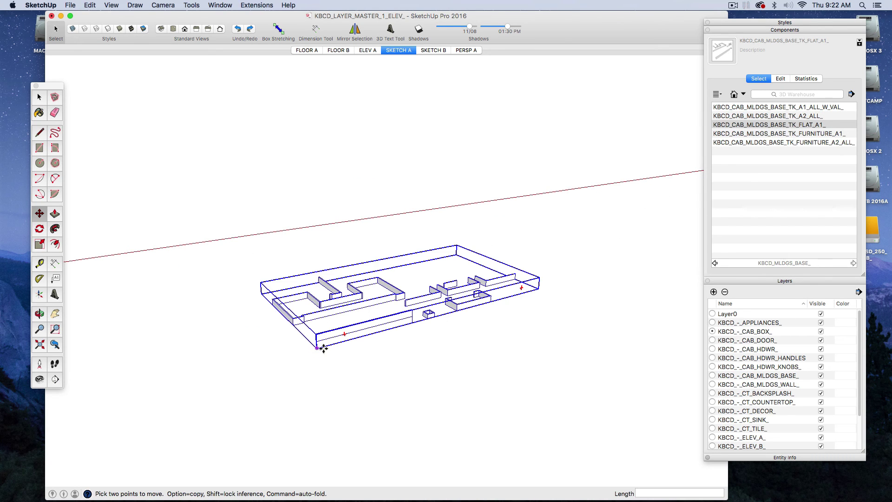
scroll(418, 330, up, 3)
key(super+z)
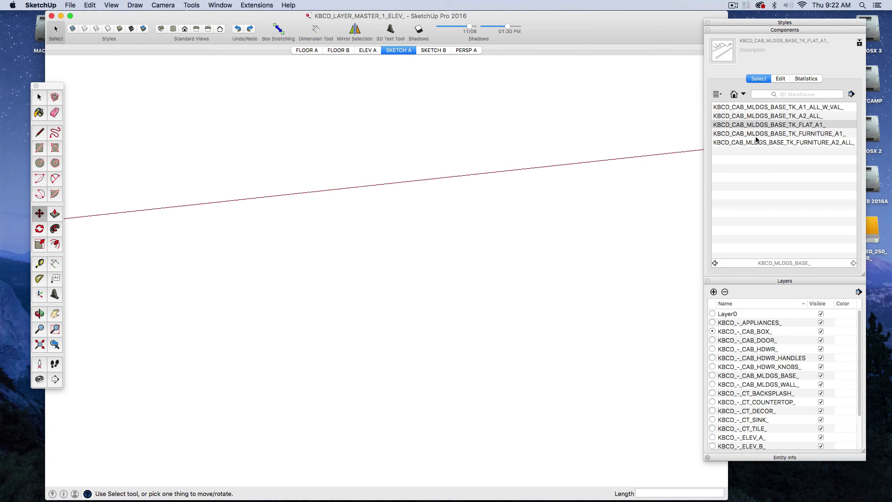
Place the KBCD_CAB_MLDGS_BASE_TK_FURNITURE_A1_ and TK_FURNITURE_A2_ALL_ sets in turn on the open floor, undoing each placement
drag(756, 134, 280, 367)
key(super+z)
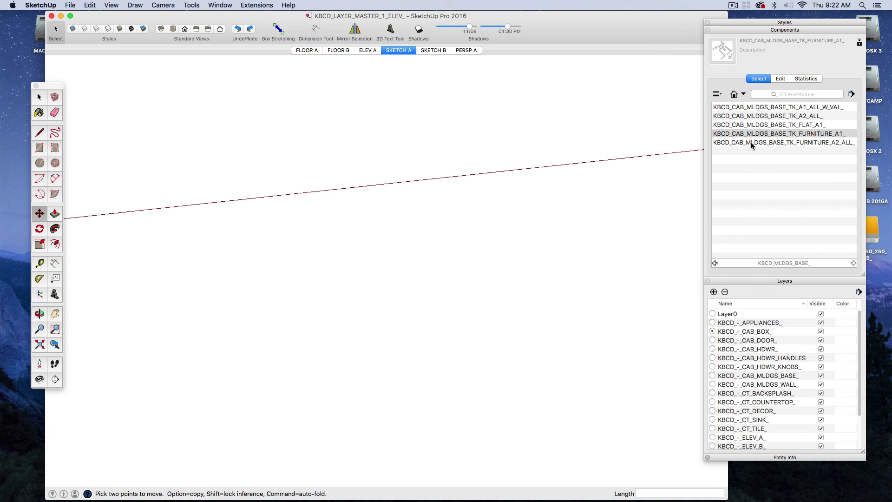
drag(752, 143, 269, 363)
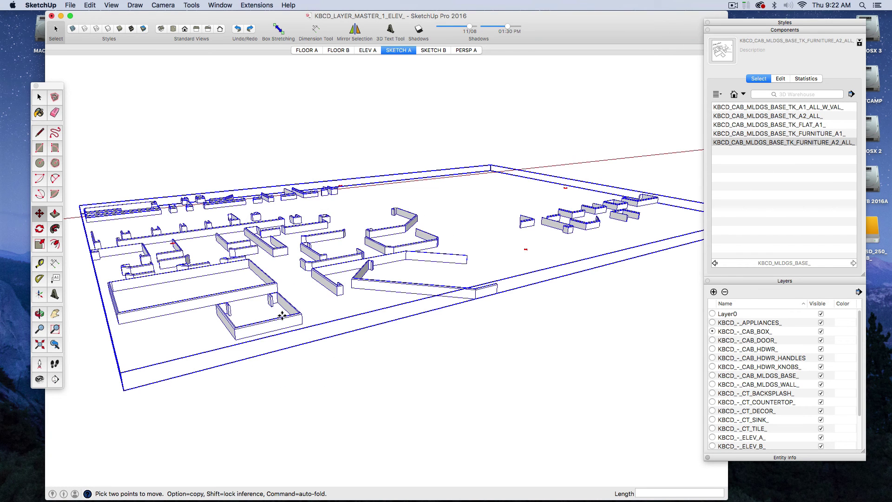
key(super+z)
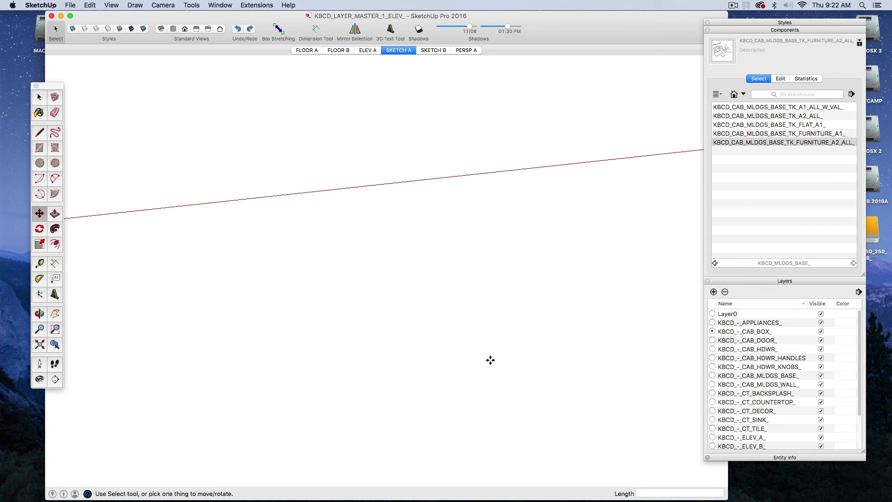
From the KBCD_MLDGS_WM_ collection, place the SOUTHAMPTON_MLDGS_12_INCH_V2_B_ moulding set on the open floor and delete it
click(741, 95)
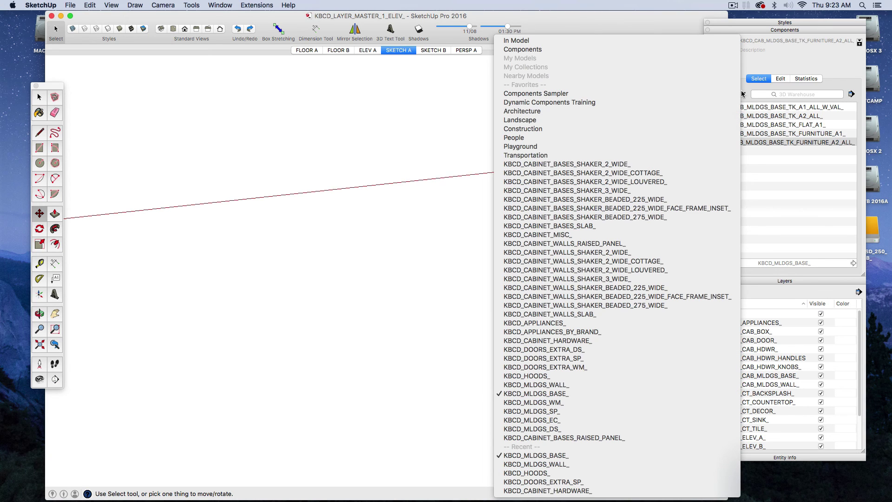
click(543, 403)
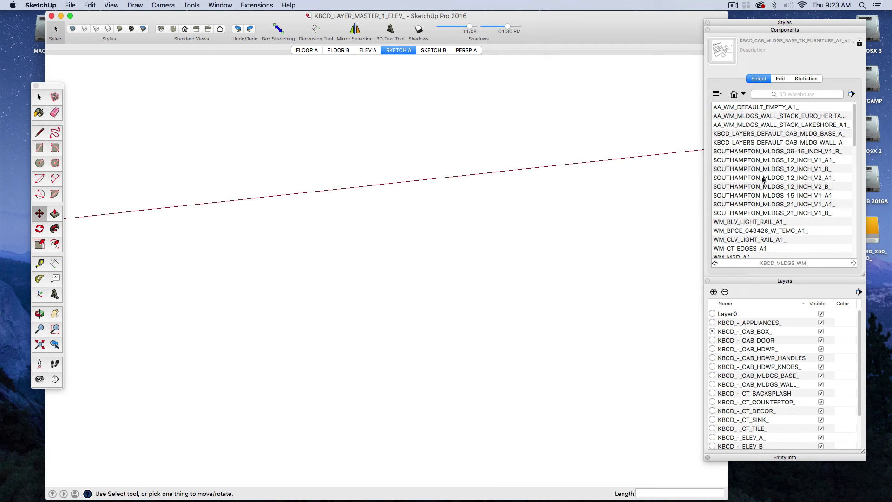
click(766, 185)
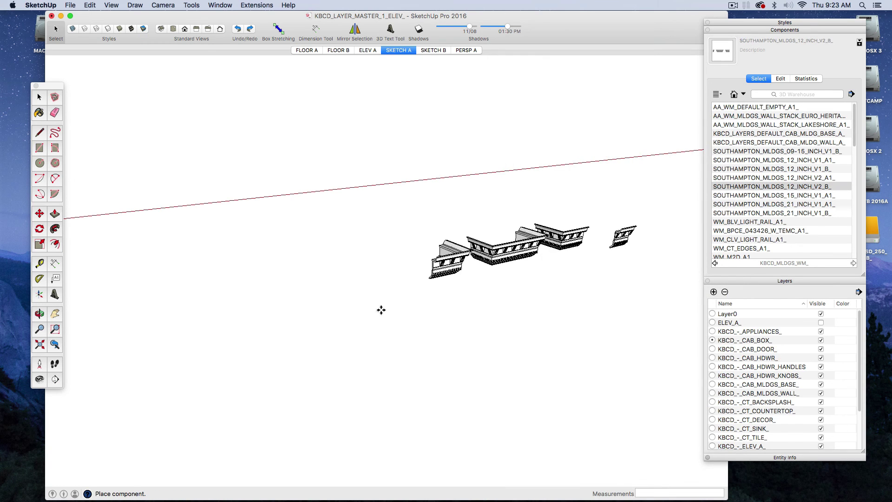
click(243, 335)
scroll(406, 349, up, 3)
key(Delete)
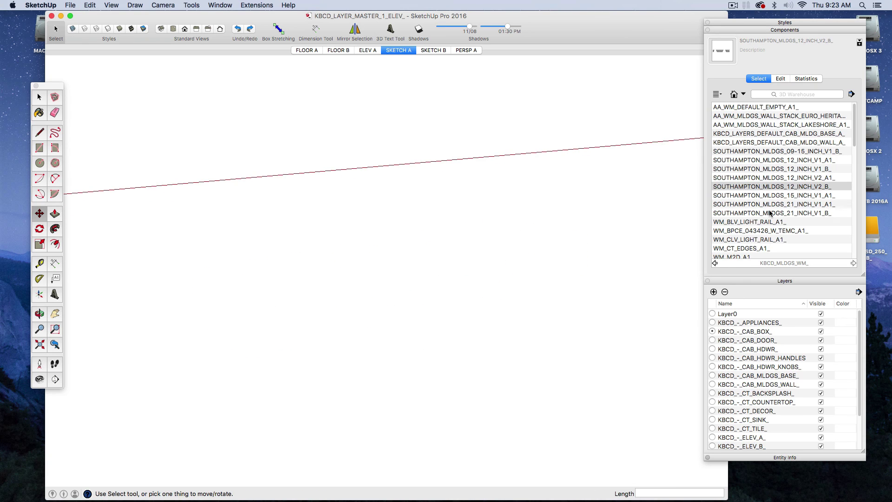
Place the WM_BLV_LIGHT_RAIL_A1_ and WM_BPCE_043426_W_TEMC_A1_ sets in turn on the open floor, deleting each one
scroll(769, 213, down, 2)
drag(751, 188, 328, 326)
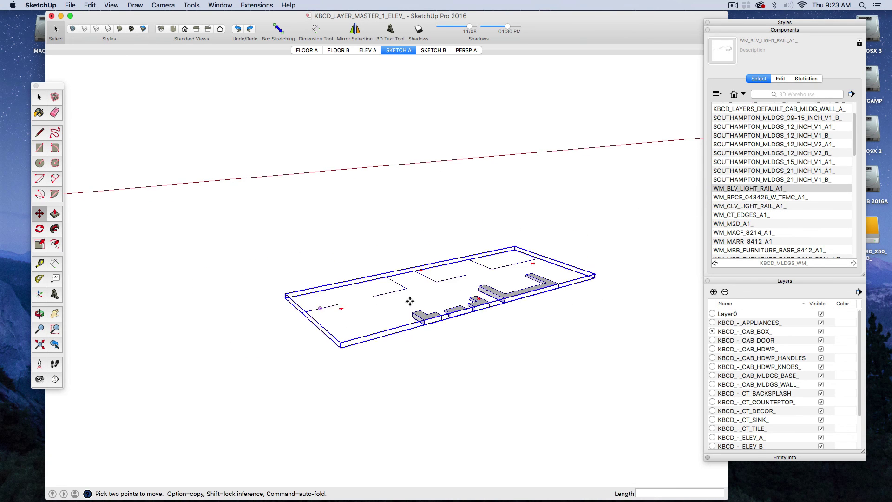
key(Delete)
drag(777, 198, 306, 348)
key(Delete)
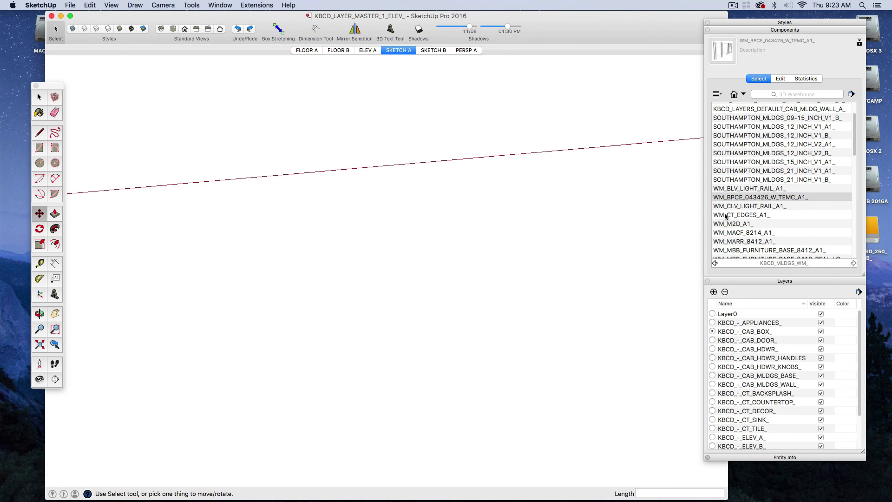
Place the WM_CLV_LIGHT_RAIL_A1_ and WM_CT_EDGES_A1_ sets in turn on the open floor, deleting each one
drag(747, 206, 215, 291)
key(Delete)
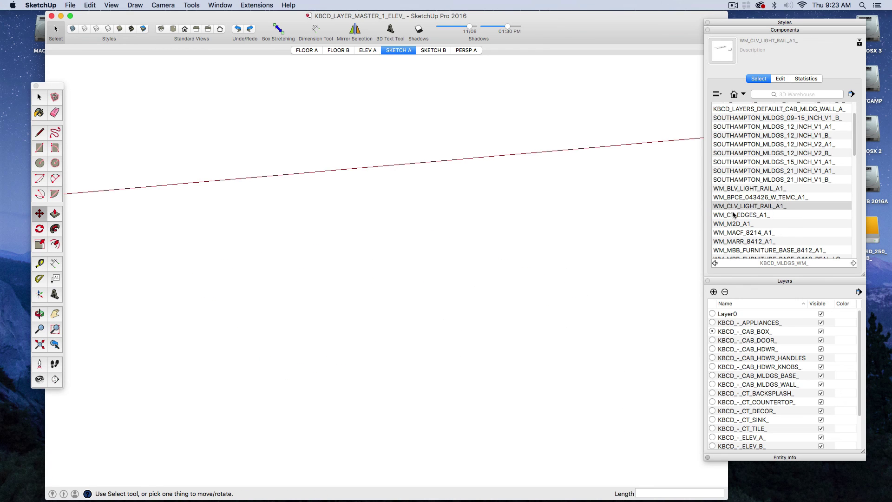
drag(734, 215, 307, 295)
key(Delete)
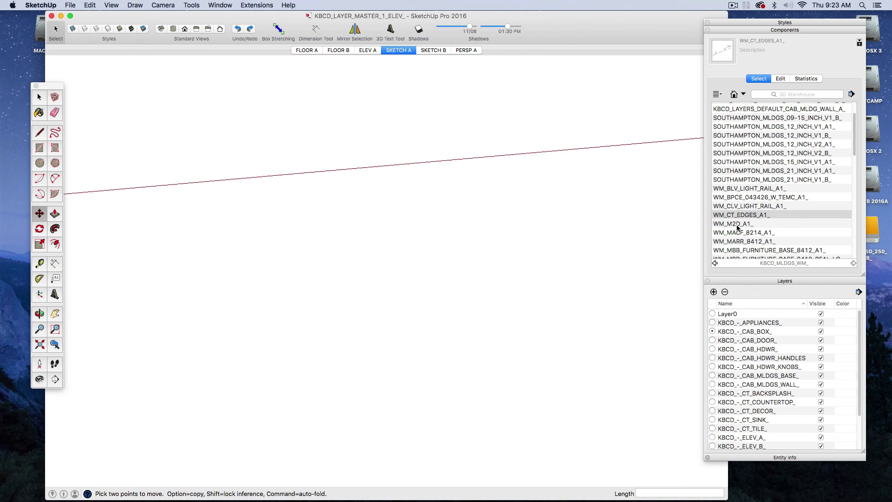
Place the WM_M2D_A1_ and WM_MACF_8214_A1_ moulding sets in turn on the open floor, deleting each one
drag(735, 224, 316, 330)
key(Delete)
drag(735, 234, 308, 333)
key(Delete)
Browse the rest of the KBCD_MLDGS_WM_ collection to its end and return to the beginning of the list
scroll(800, 214, down, 2)
scroll(800, 214, down, 12)
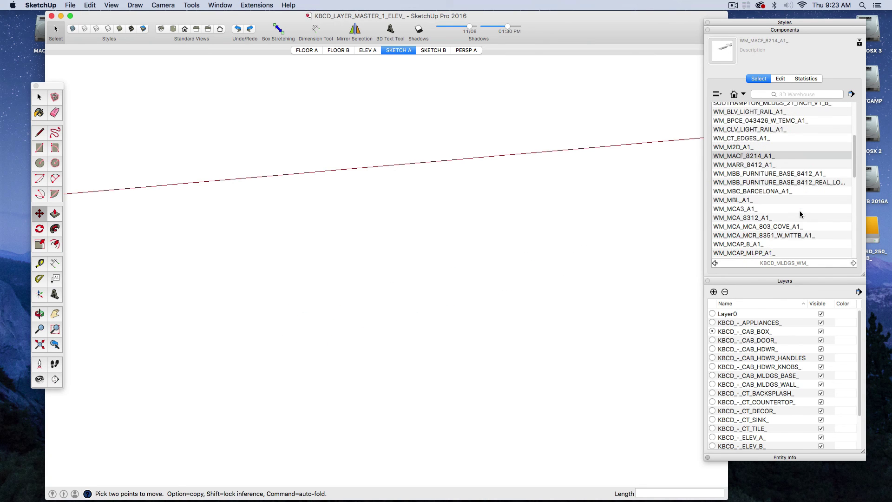
scroll(800, 214, down, 3)
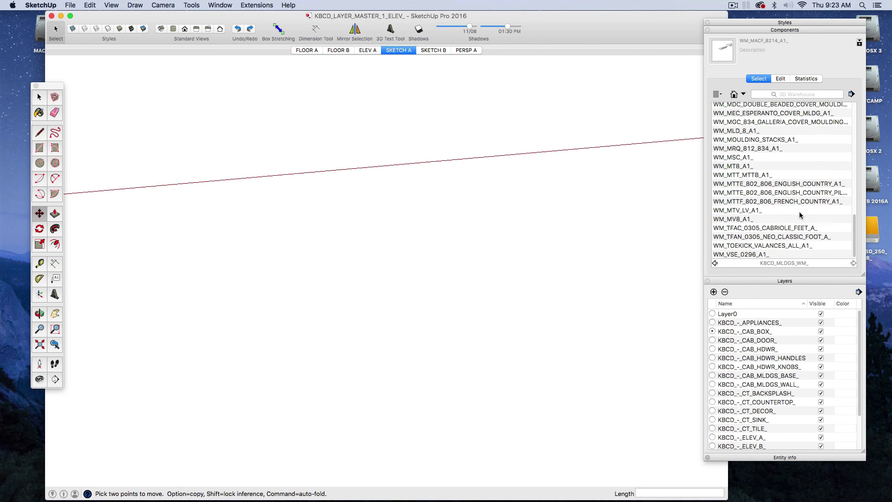
scroll(802, 218, up, 10)
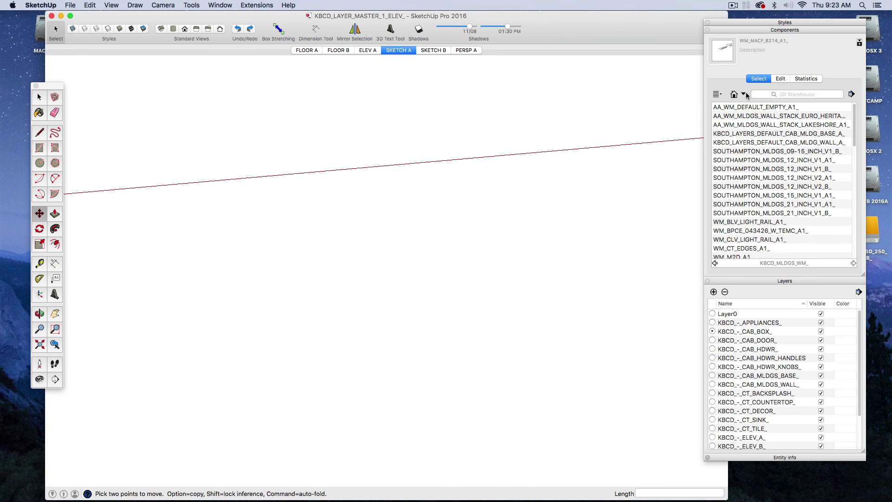
Restore the saved SKETCH A scene view of the room
click(745, 94)
click(408, 52)
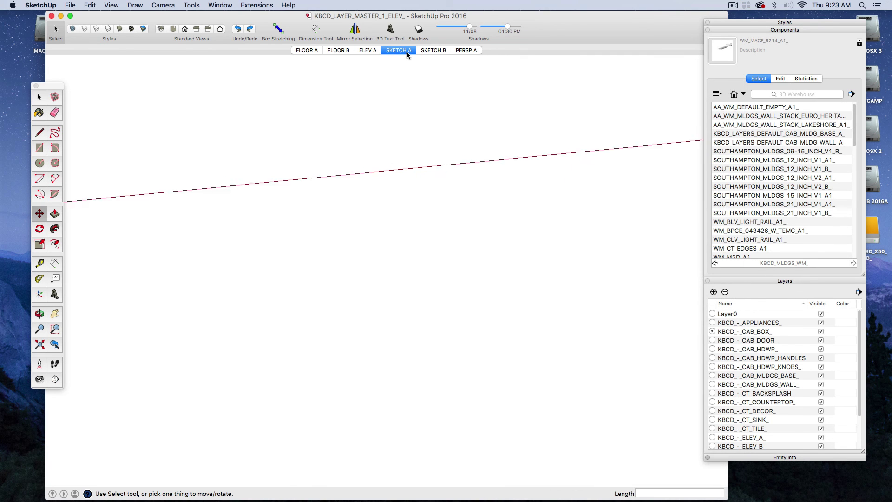
click(743, 95)
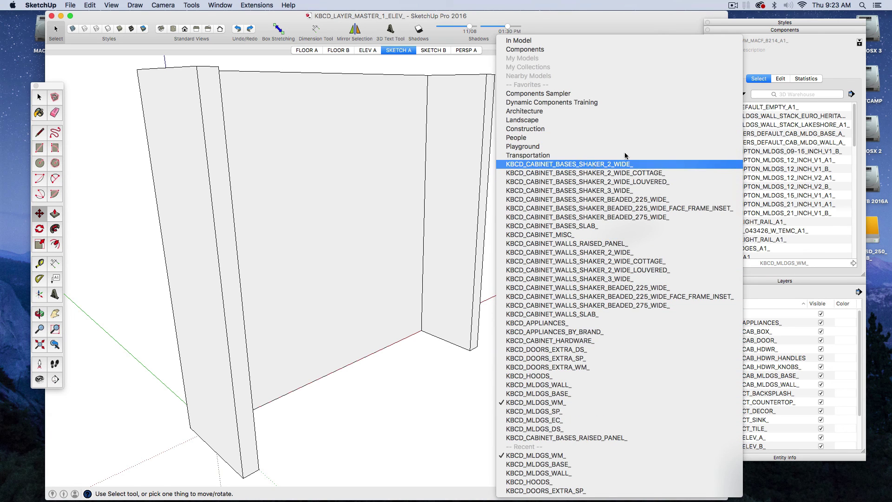
click(784, 55)
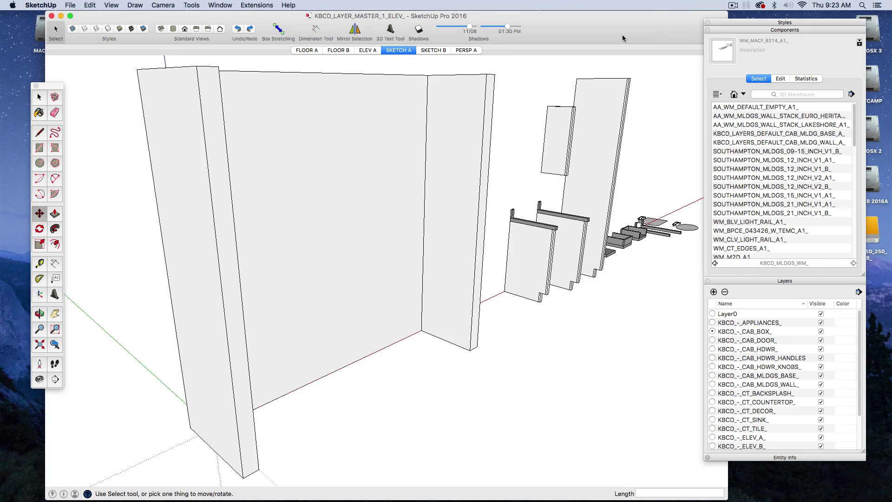
click(733, 5)
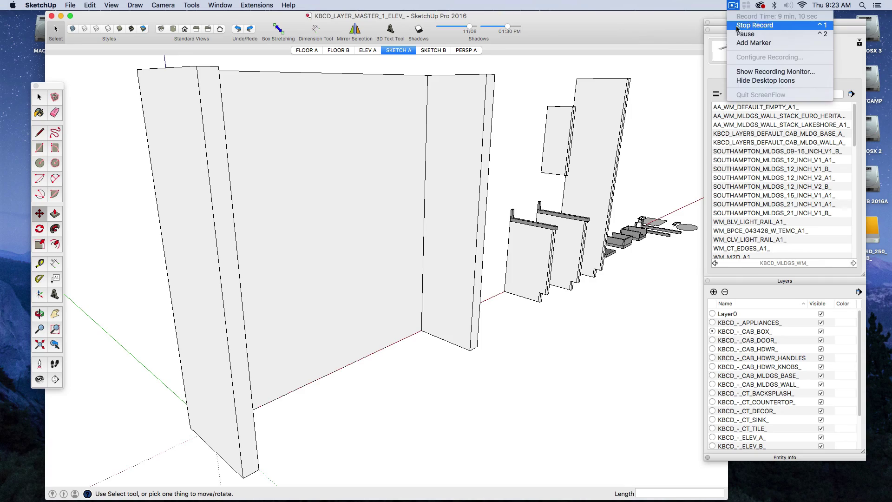